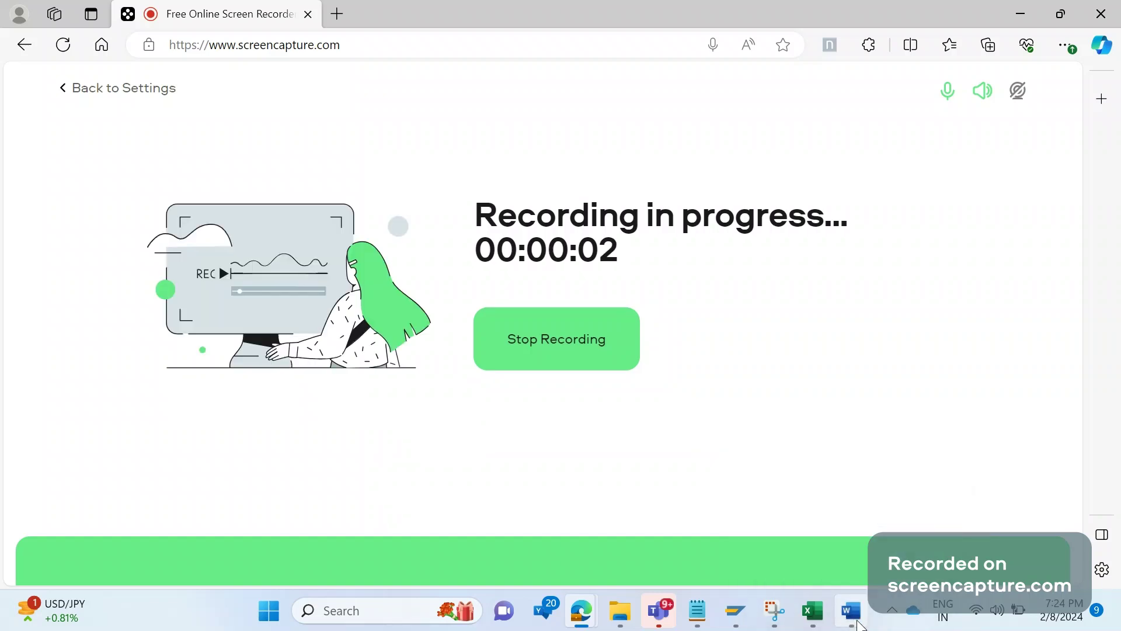
- Bring the Word ticket notes for Ticket 24 forward, with LV70TFT3 under Solution
click(856, 623)
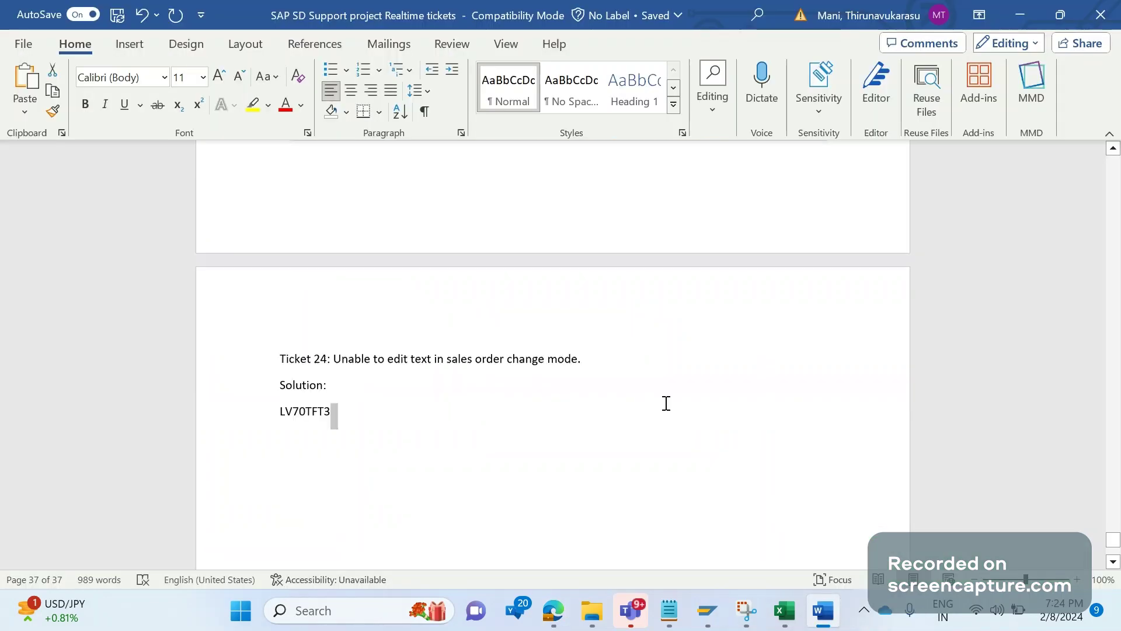
click(668, 413)
key(XF86AudioRaiseVolume)
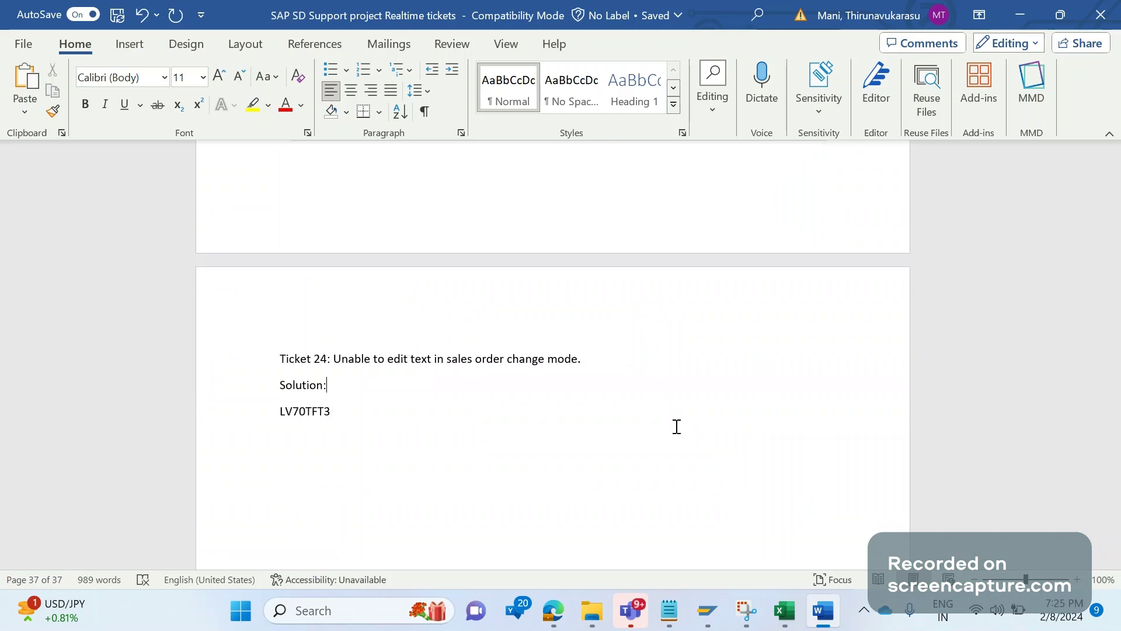
- Log on to the ECC system with the saved user name and password
click(707, 613)
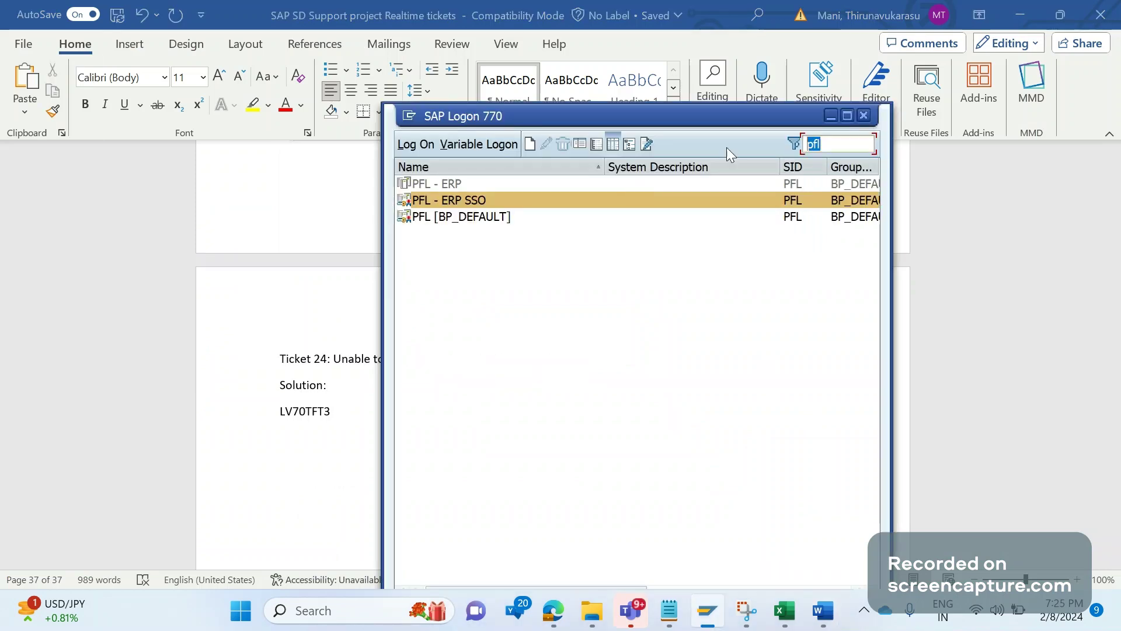
text(ecc)
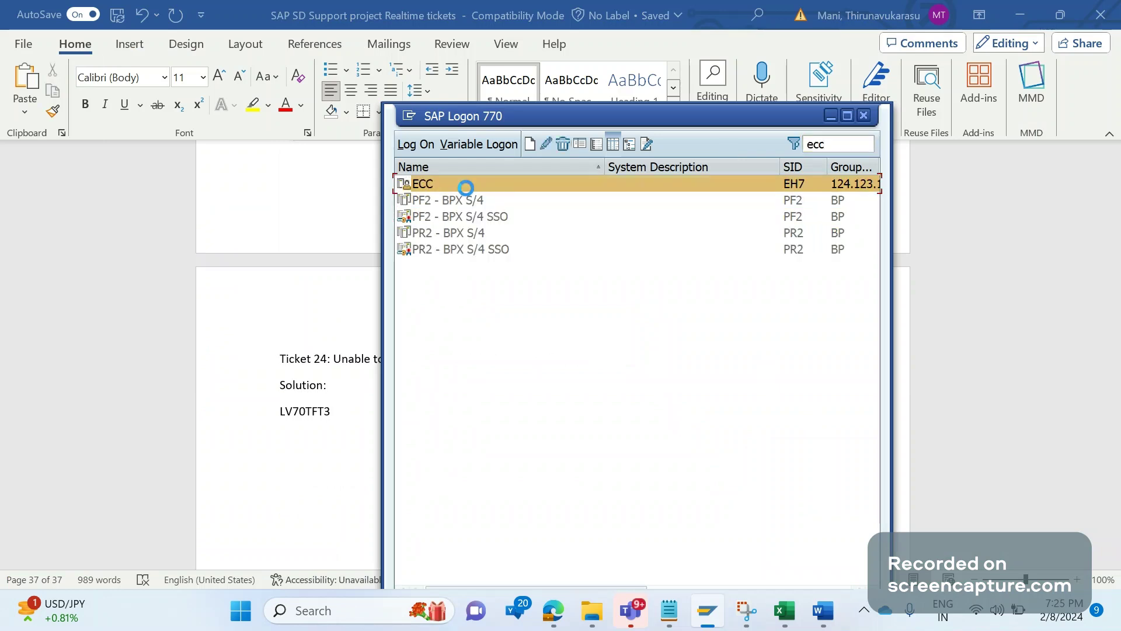
double_click(466, 188)
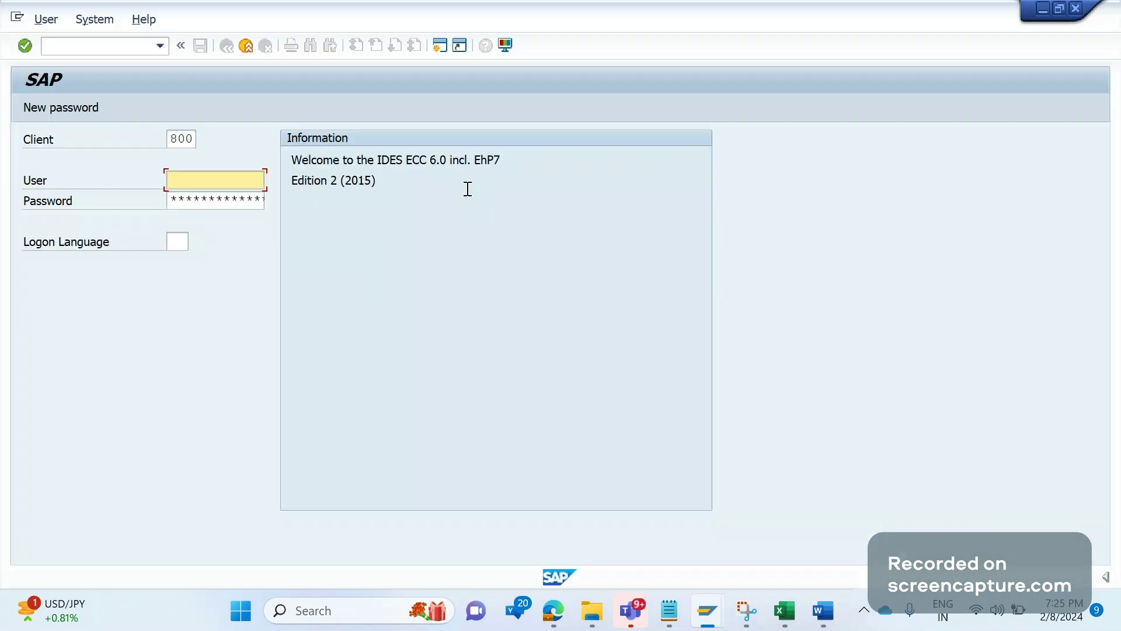
click(251, 180)
click(253, 202)
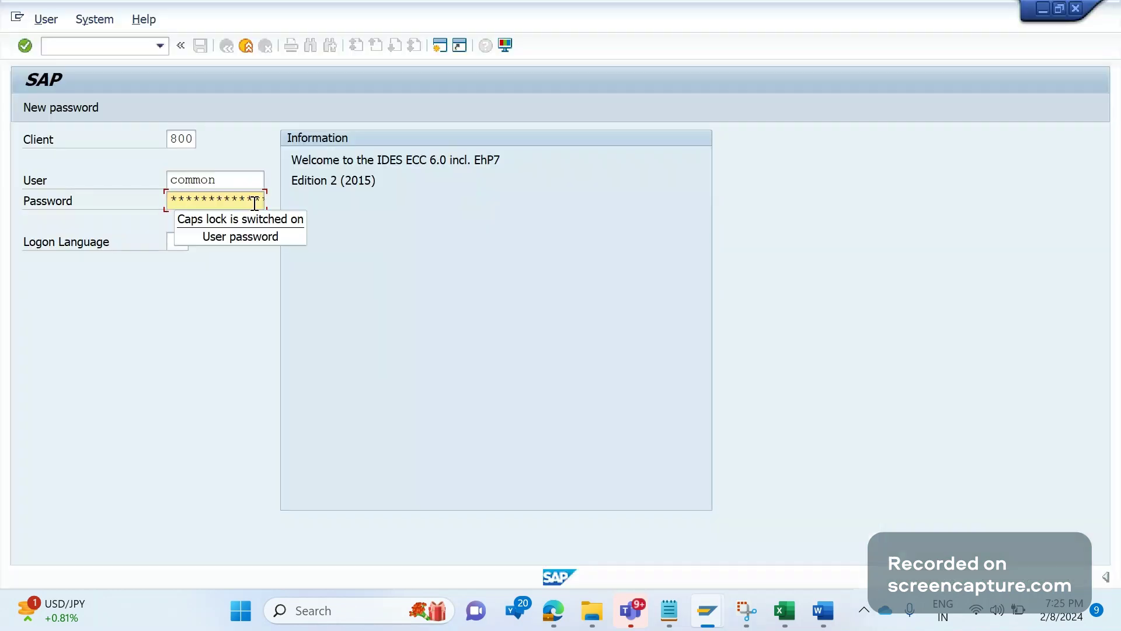
key(Right)
key(Right)
key(Right)
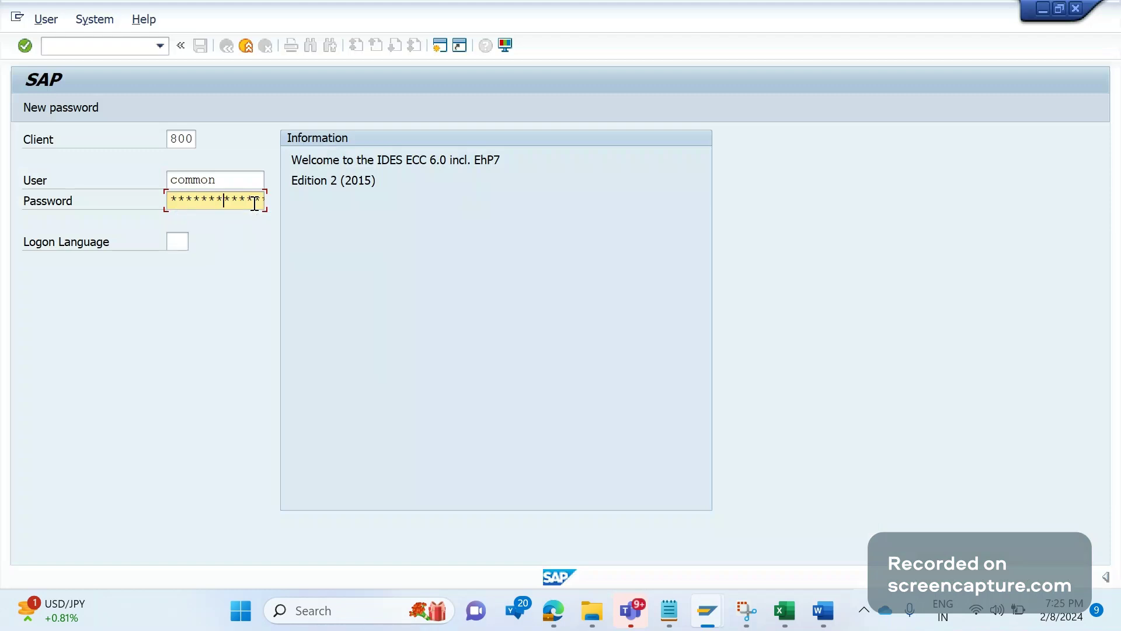
key(Right)
key(Return)
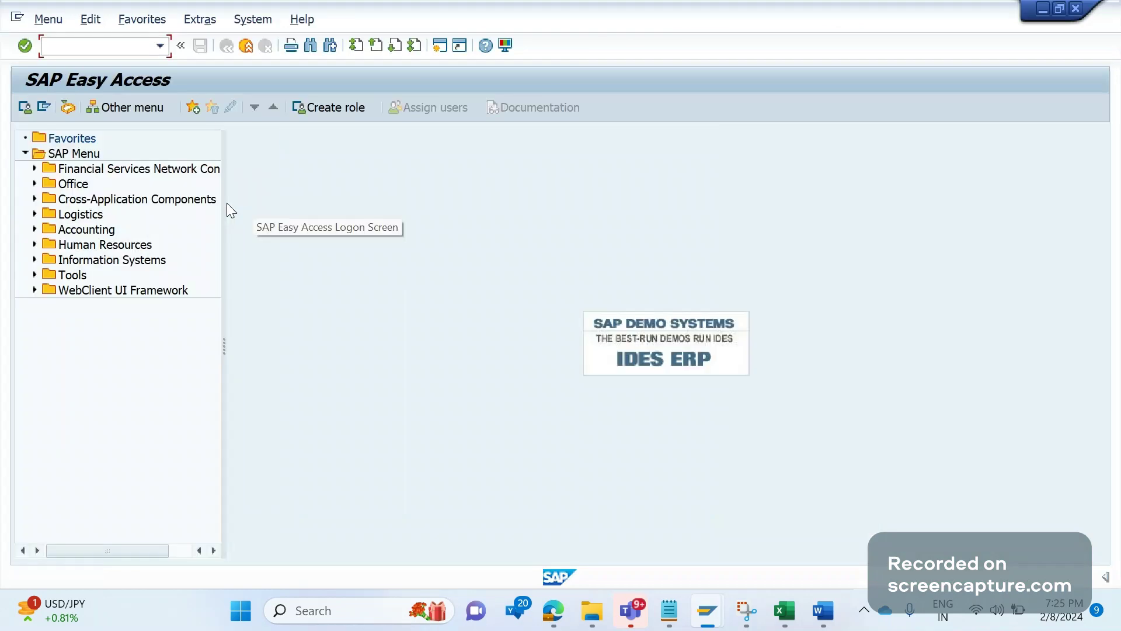
- Open order 21104 in VA02 and show its header Shipping instructions text
text(va02)
key(Return)
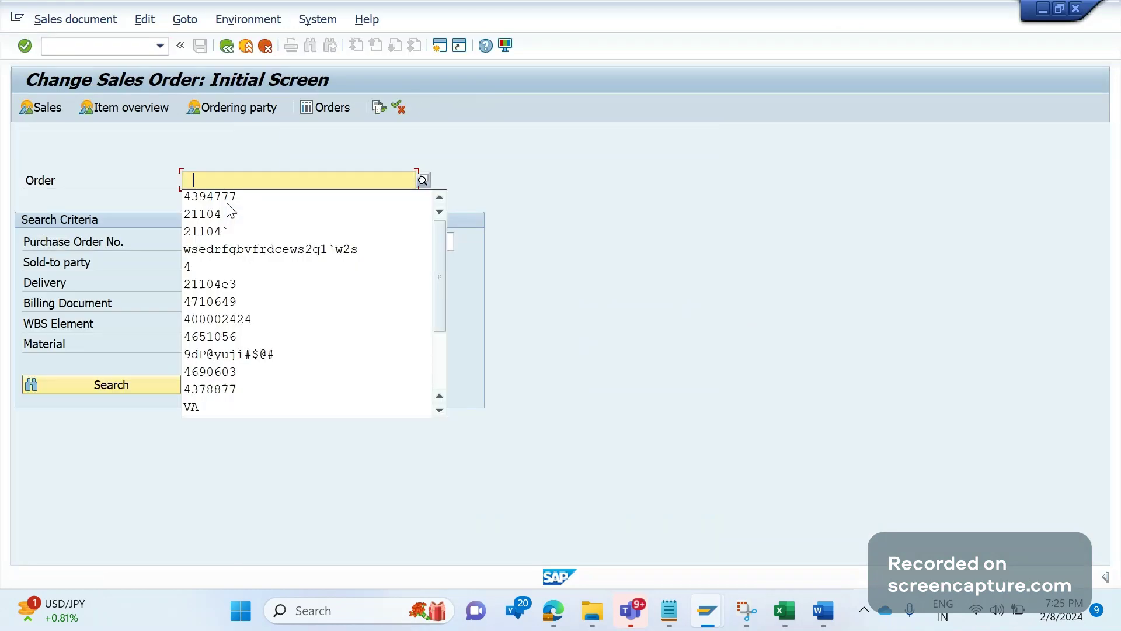
click(230, 213)
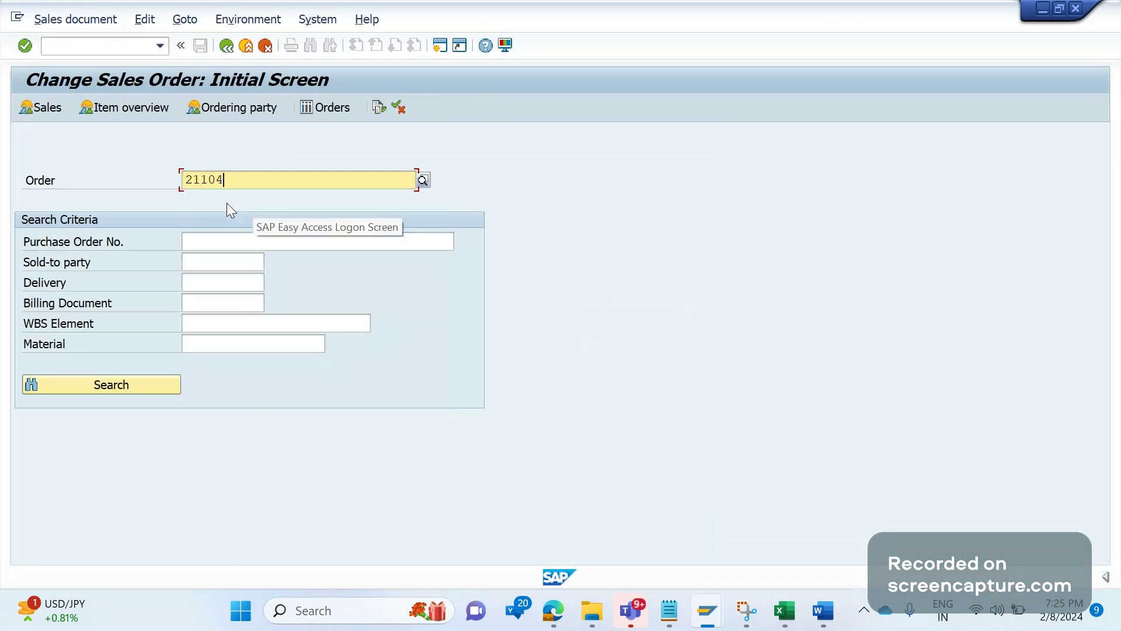
key(Return)
key(Return)
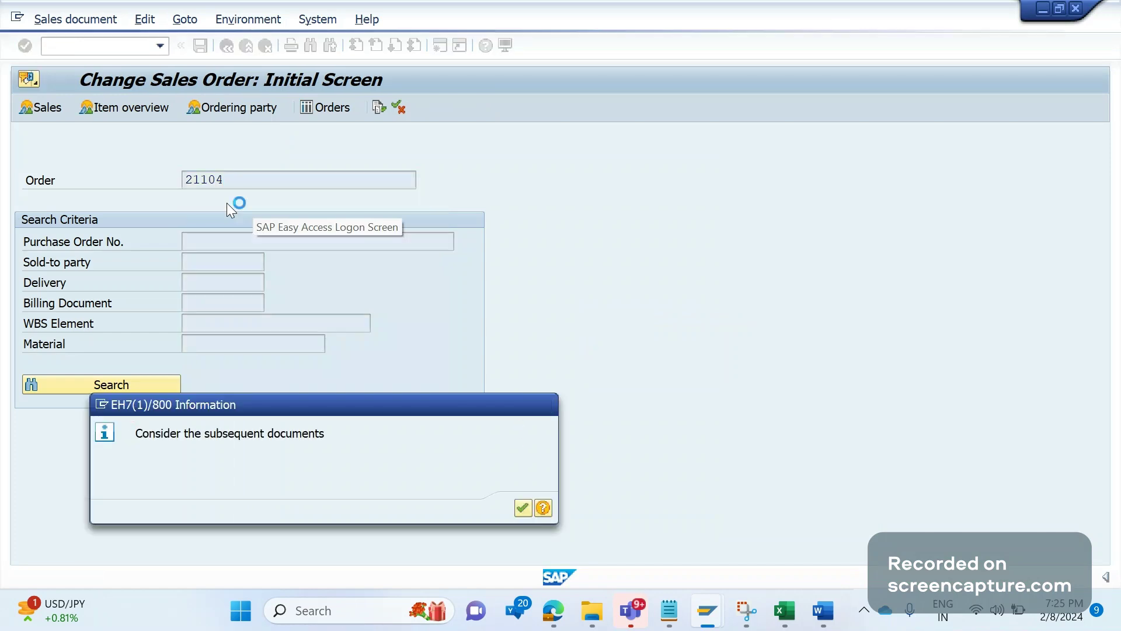
key(F8)
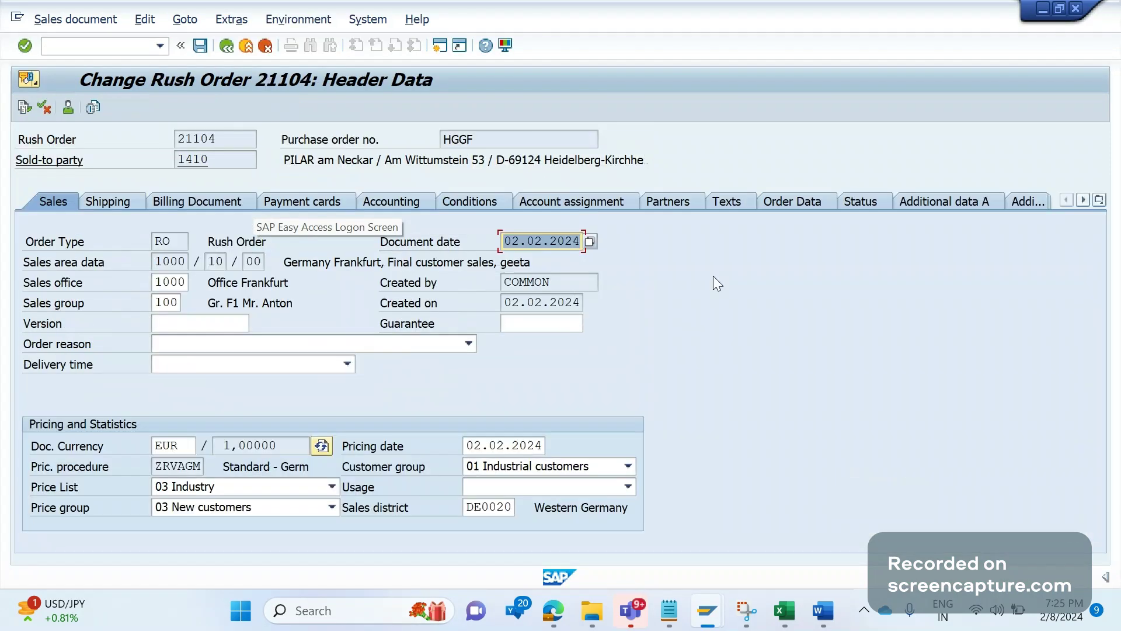
click(713, 277)
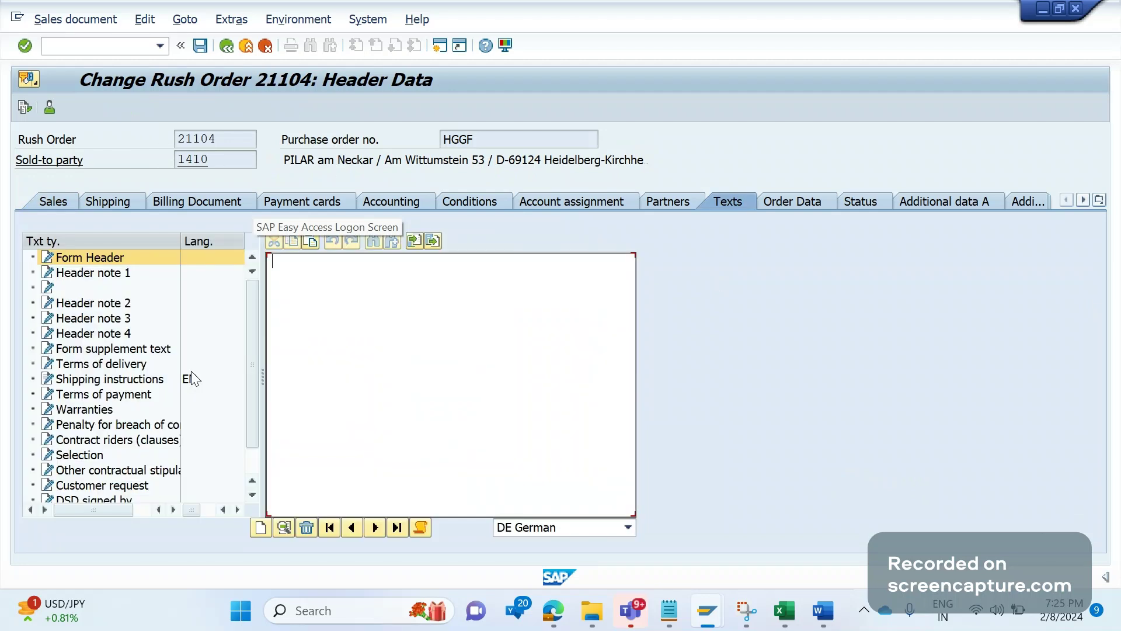
click(152, 380)
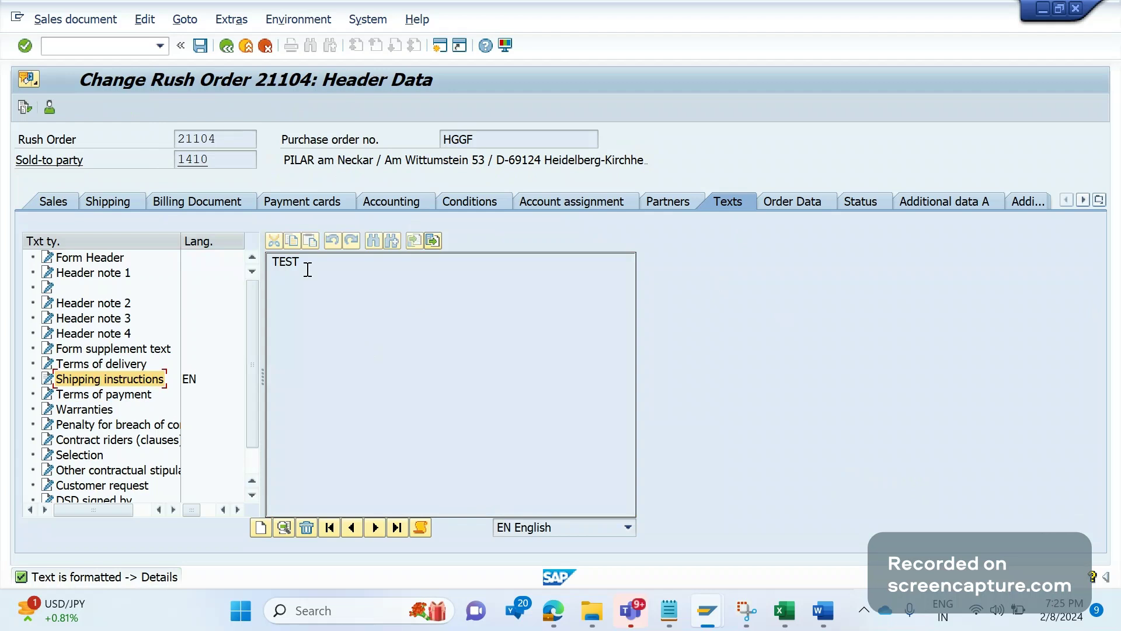
- Try editing the TEST shipping text in the full editor, then exit the line editor
click(429, 364)
key(ctrl+s)
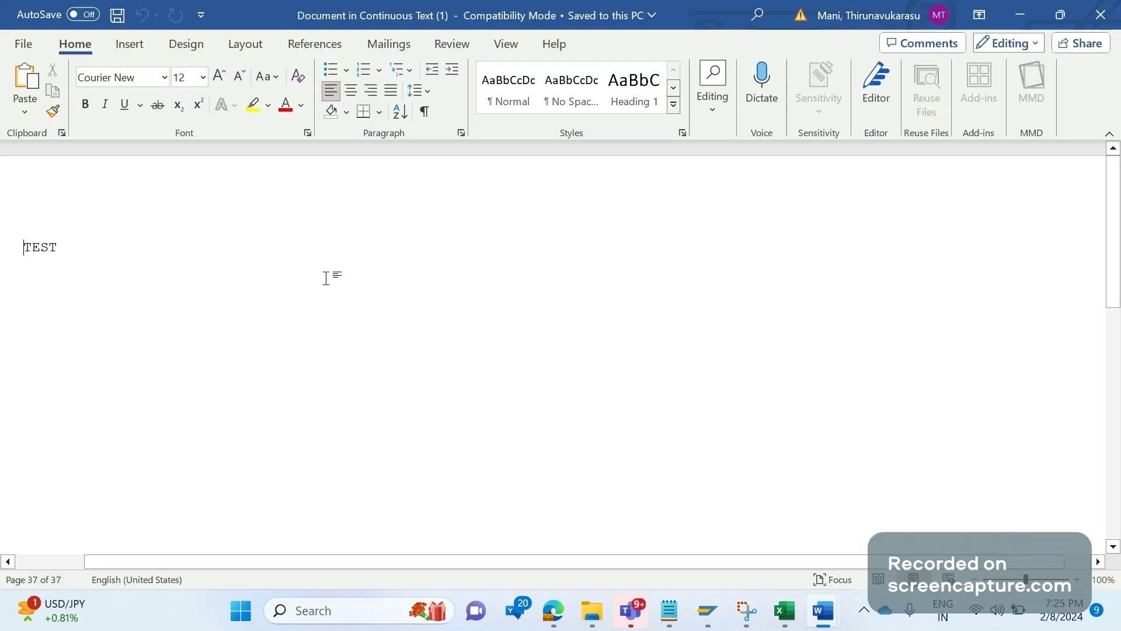
click(1104, 19)
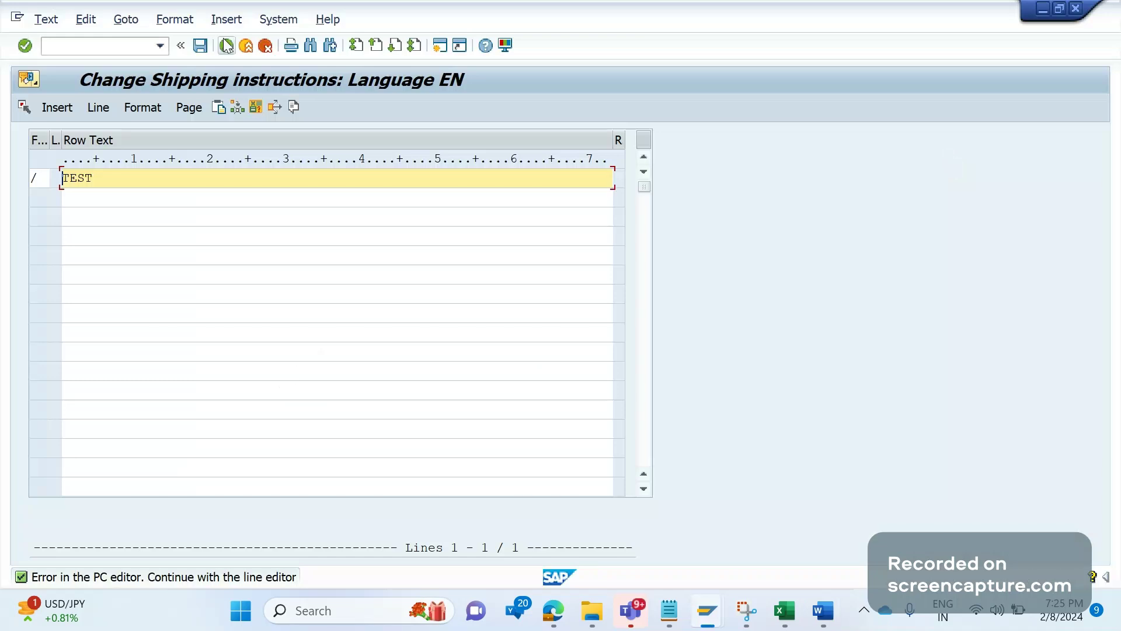
click(227, 47)
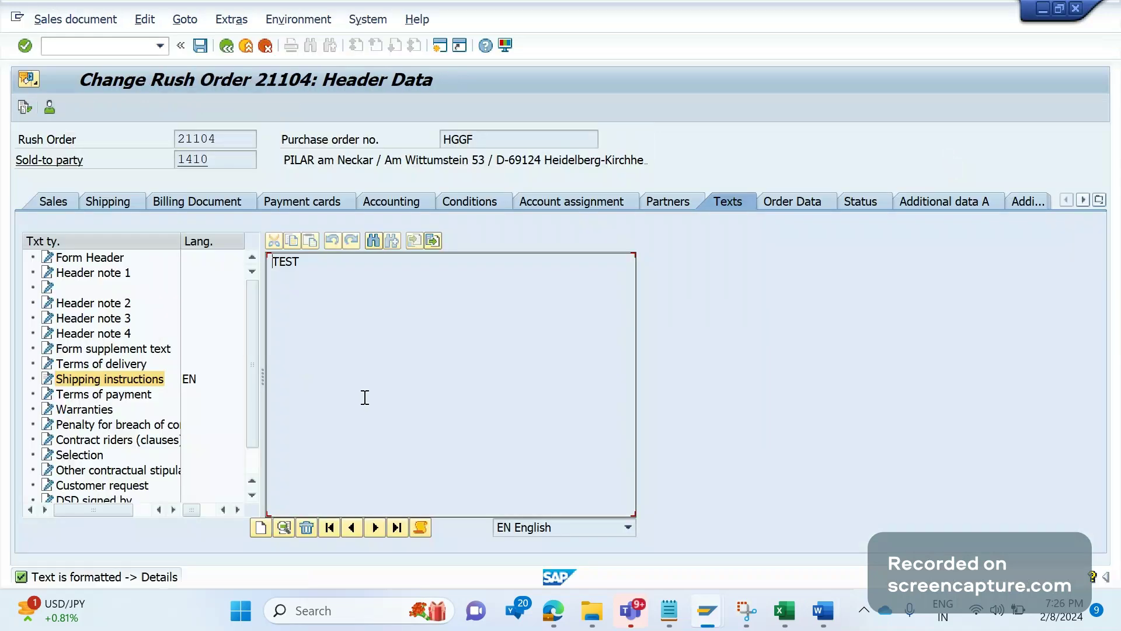
- Enter 'check' as order 21104's Terms of payment text
scroll(188, 470, down, 1)
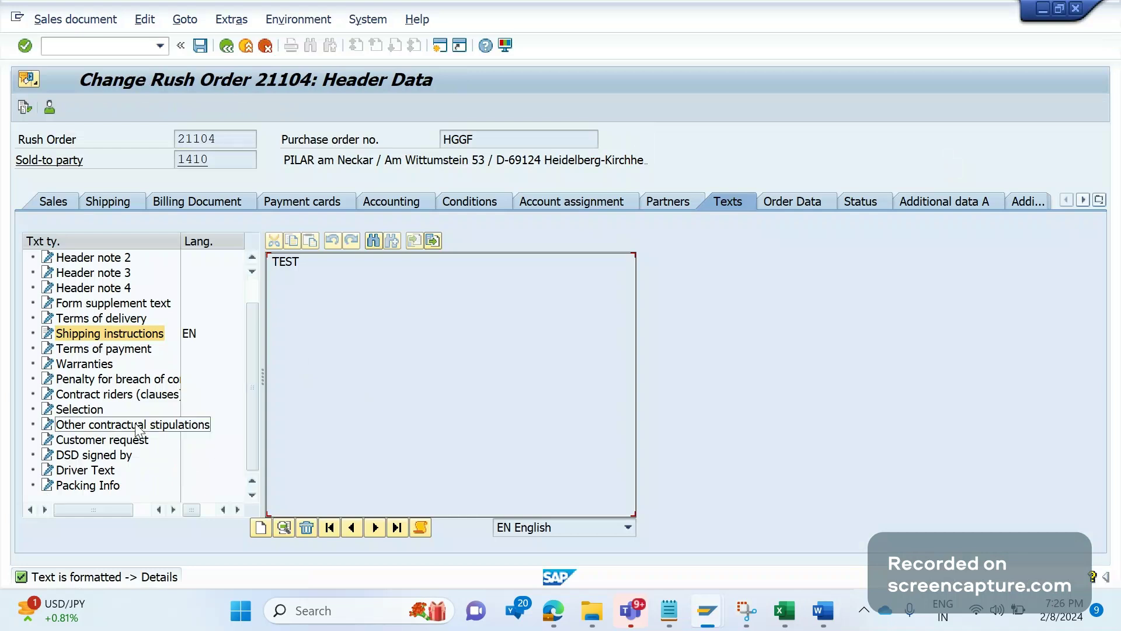
click(124, 349)
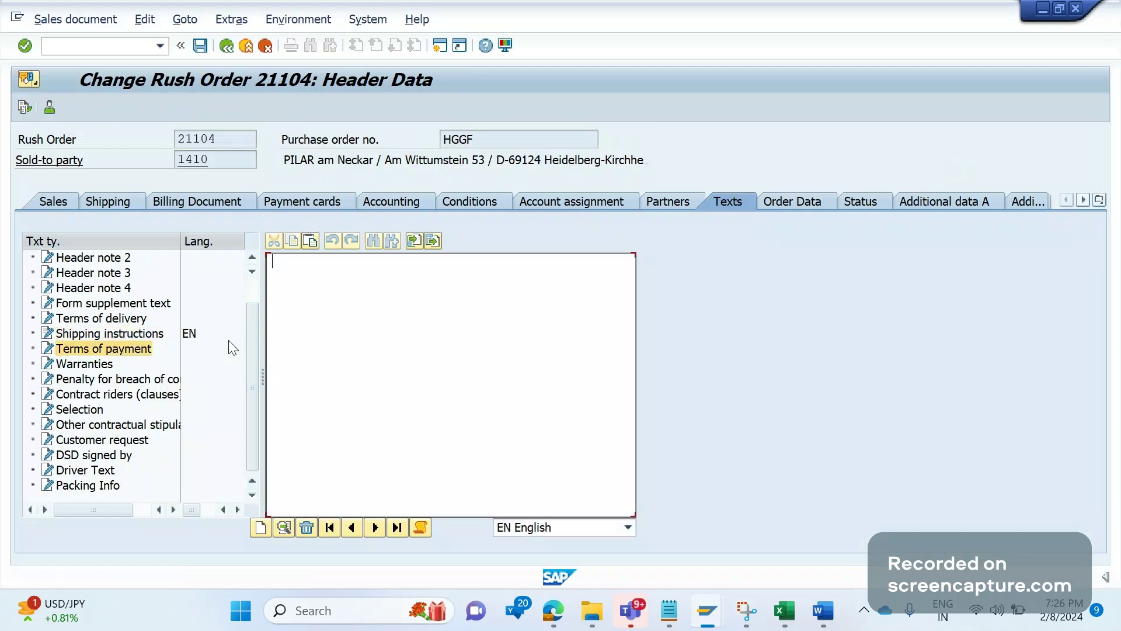
text(check)
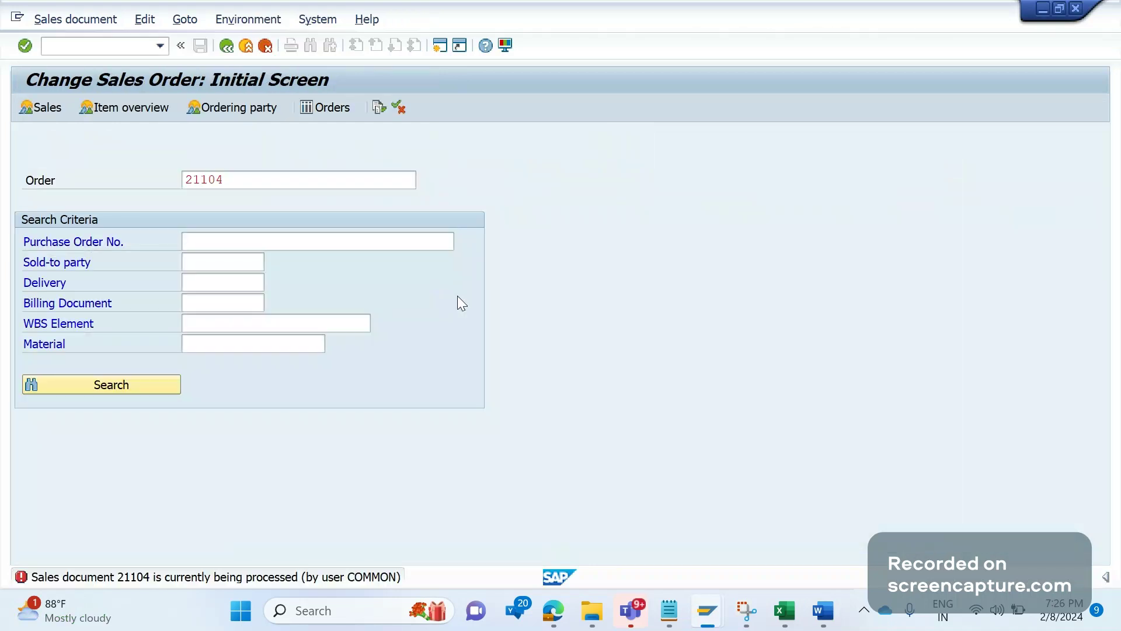
- Reopen order 21104's header texts and compare Shipping instructions with Terms of payment
key(Return)
key(Return)
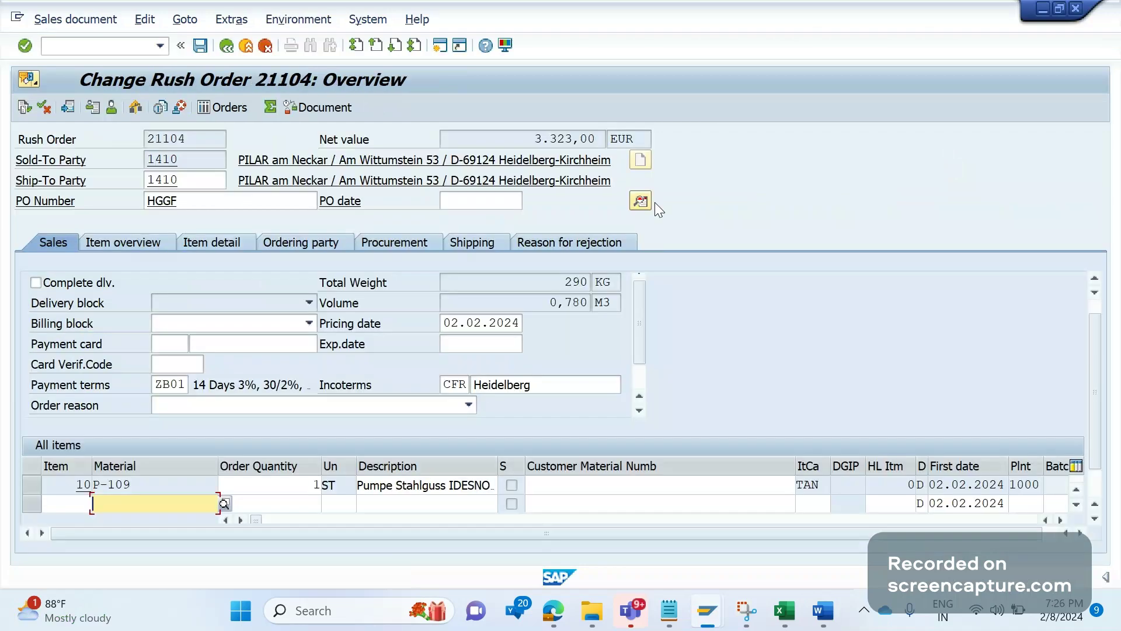
click(640, 201)
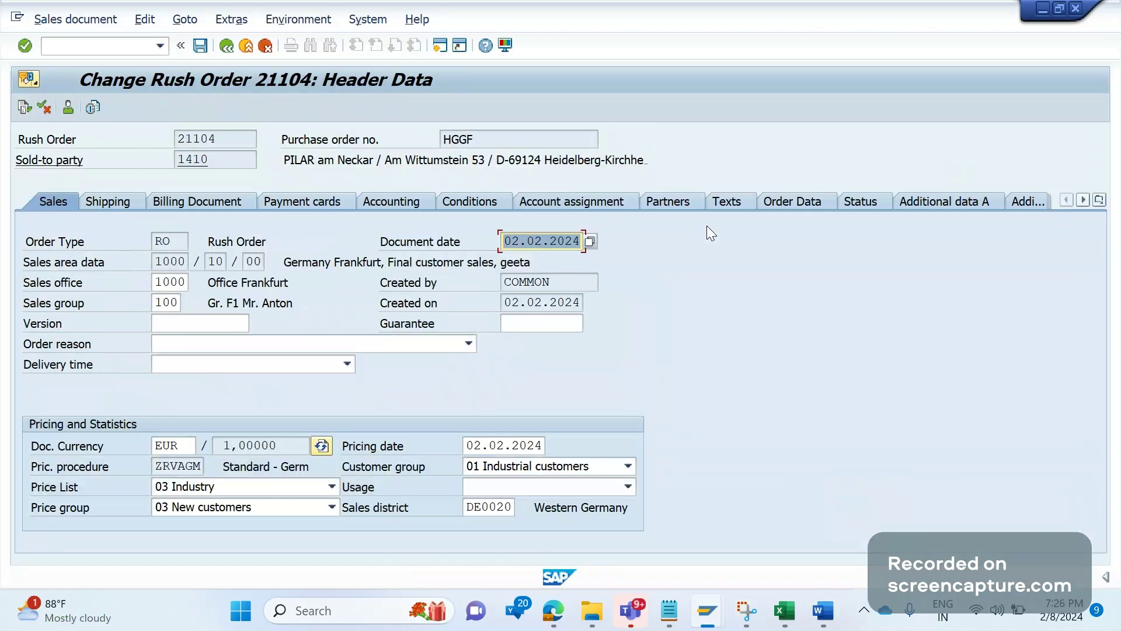
click(733, 201)
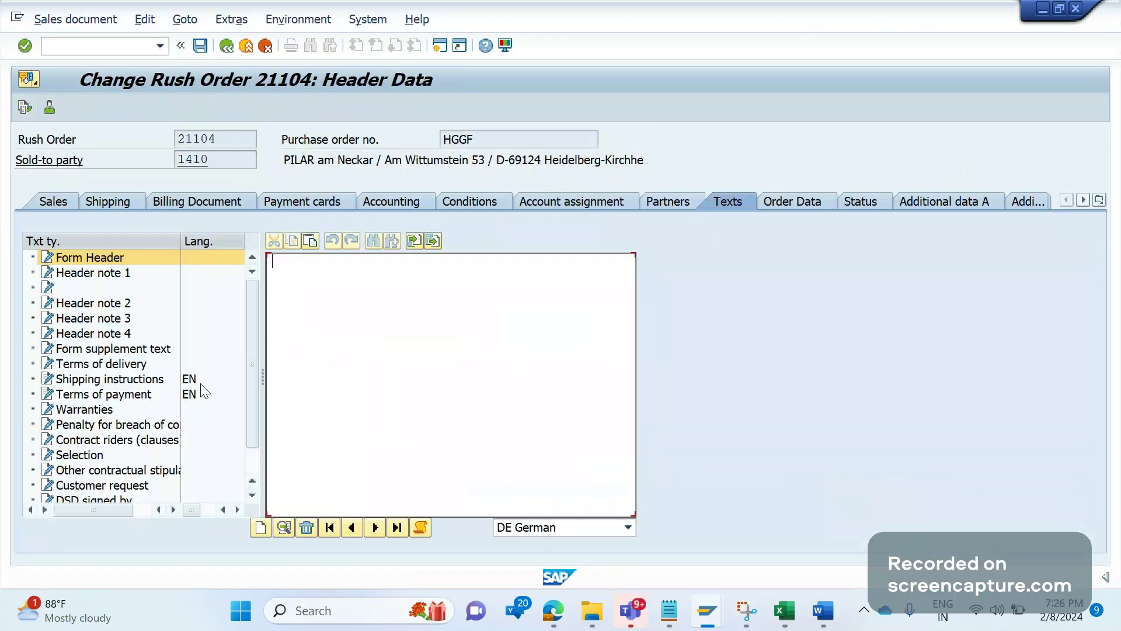
click(117, 380)
click(448, 287)
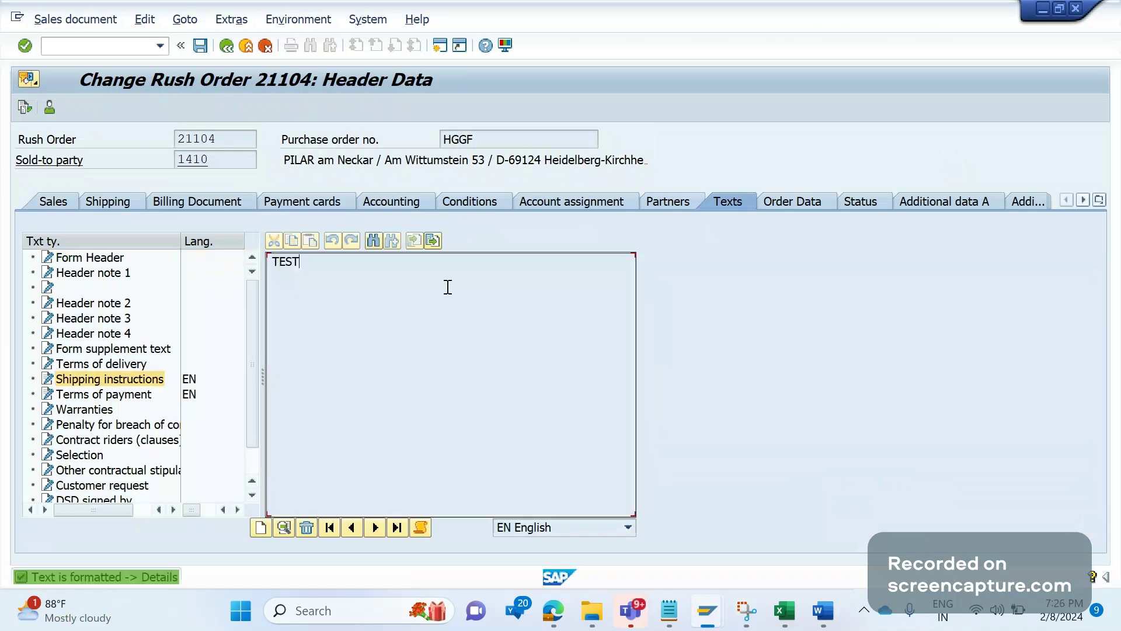
click(98, 395)
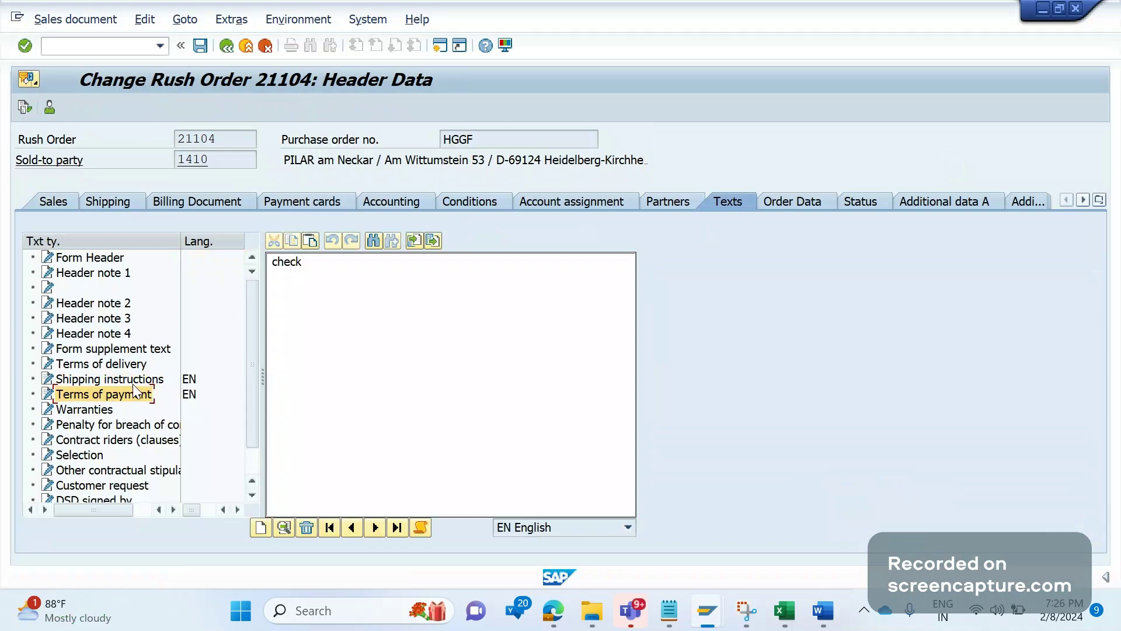
double_click(130, 380)
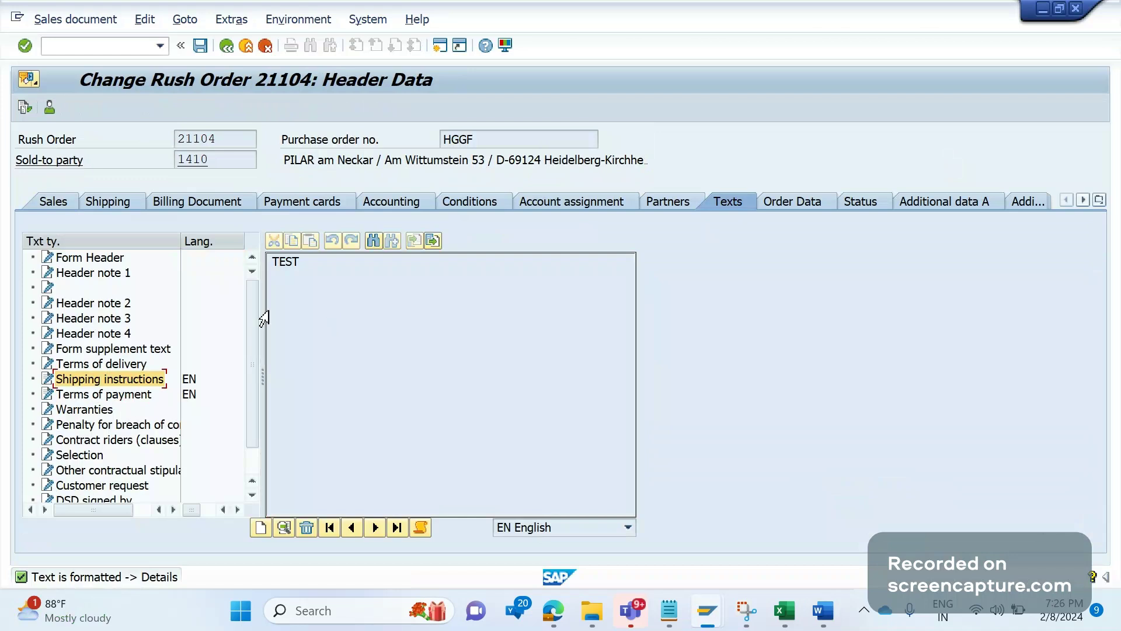
- Retry editing the TEST line, check extra functions, and reopen the shipping text in the line editor
click(357, 315)
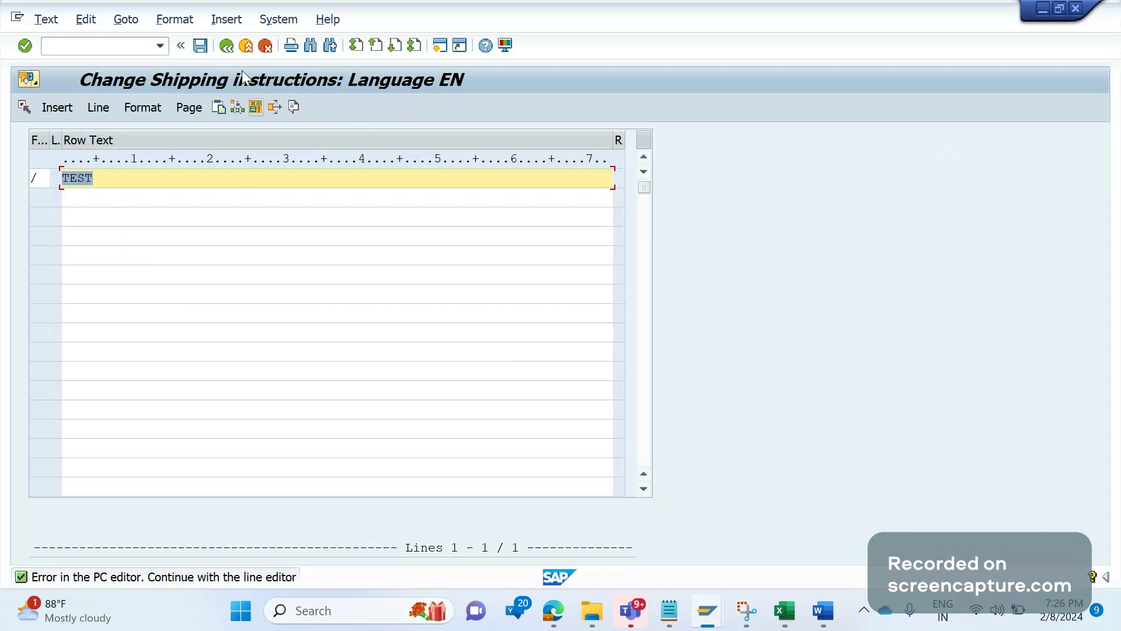
click(141, 184)
click(226, 46)
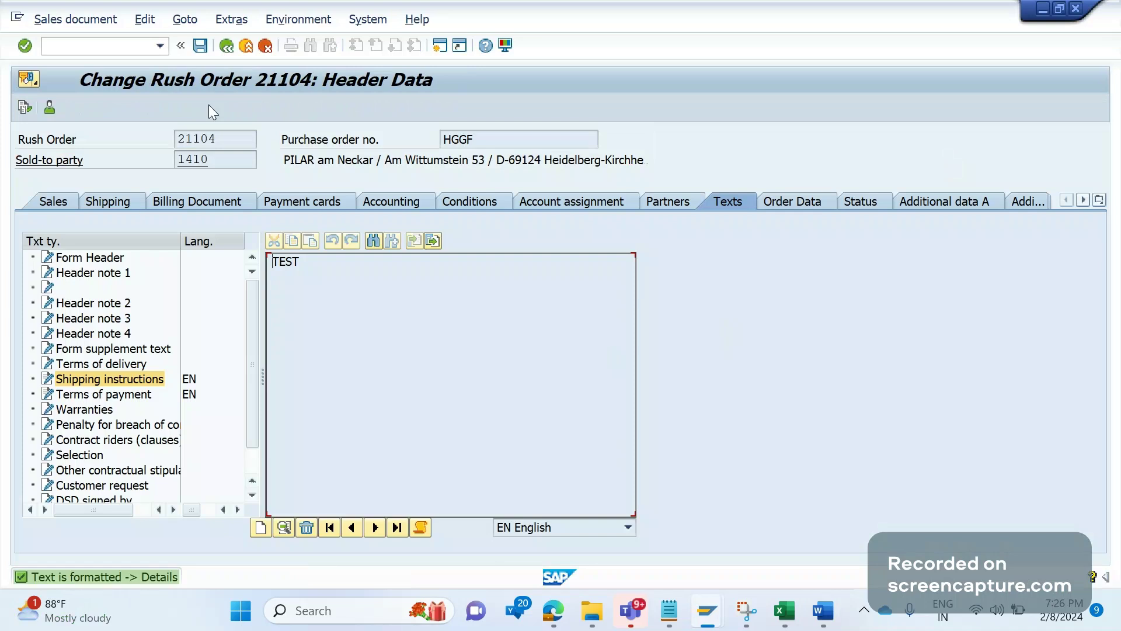
click(185, 19)
mouse_move(231, 19)
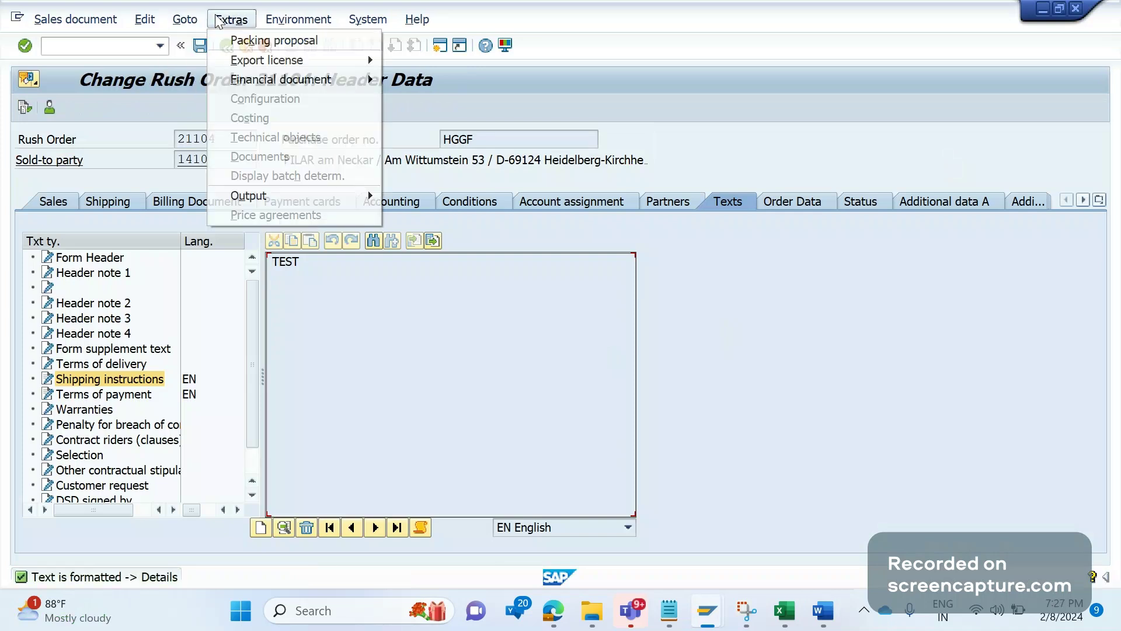
click(361, 323)
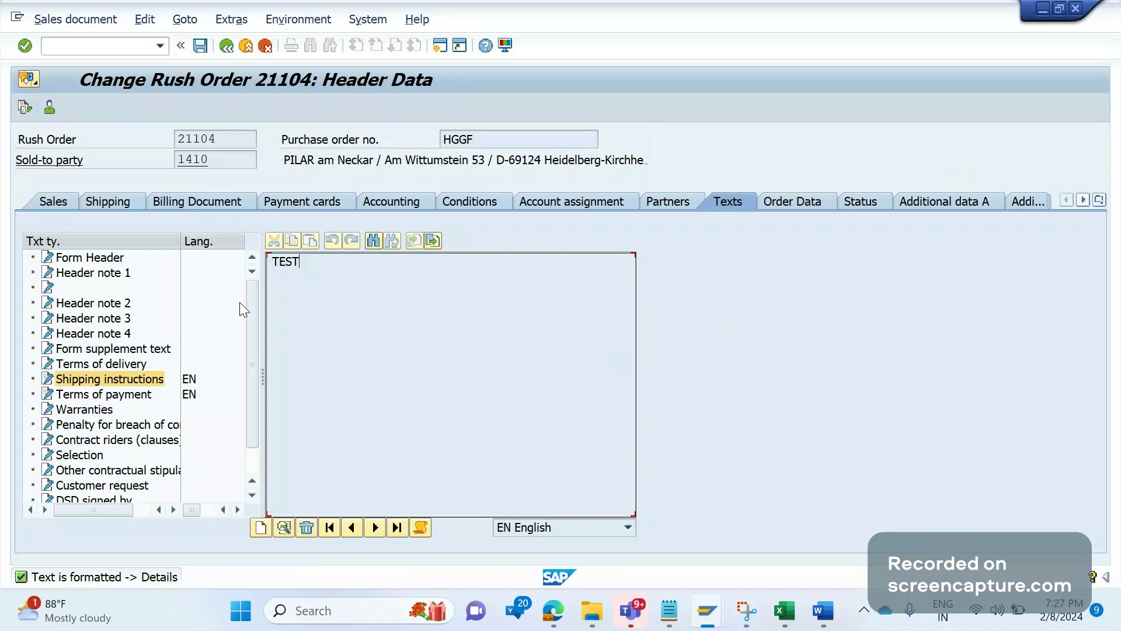
click(294, 311)
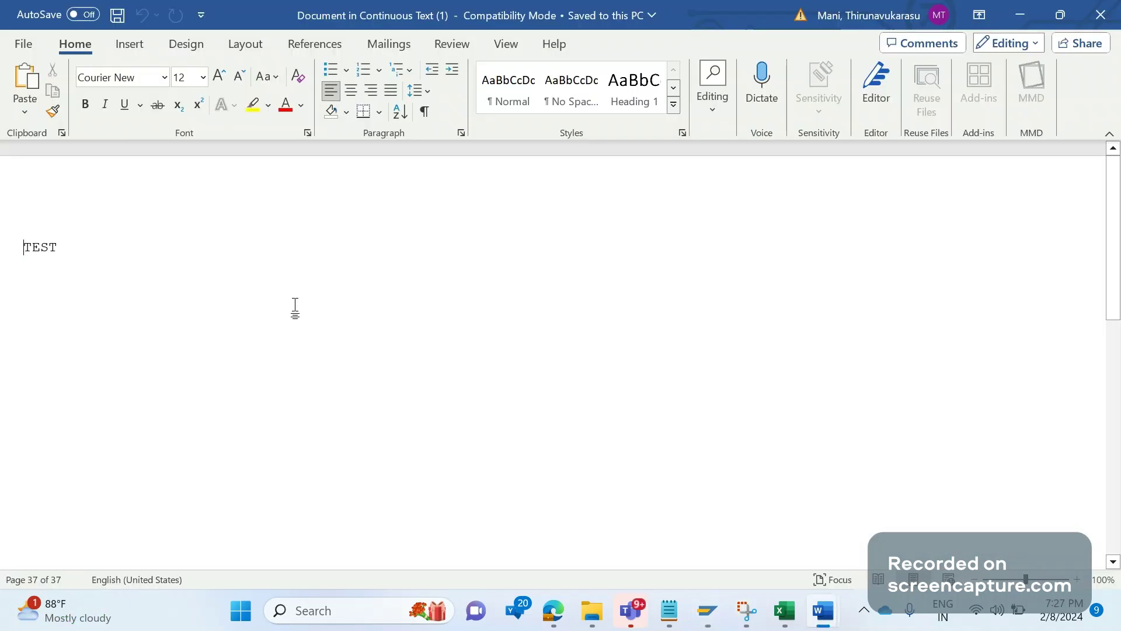
key(alt+Tab)
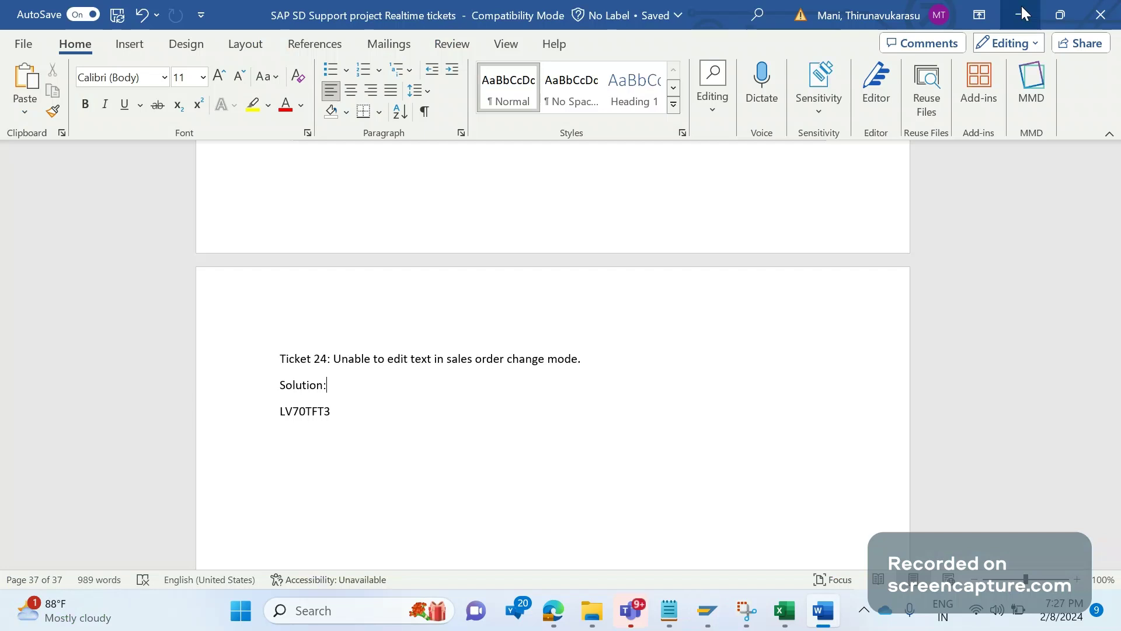
click(1022, 12)
- Switch the shipping text to another editor, go back, and recheck both text types
click(126, 19)
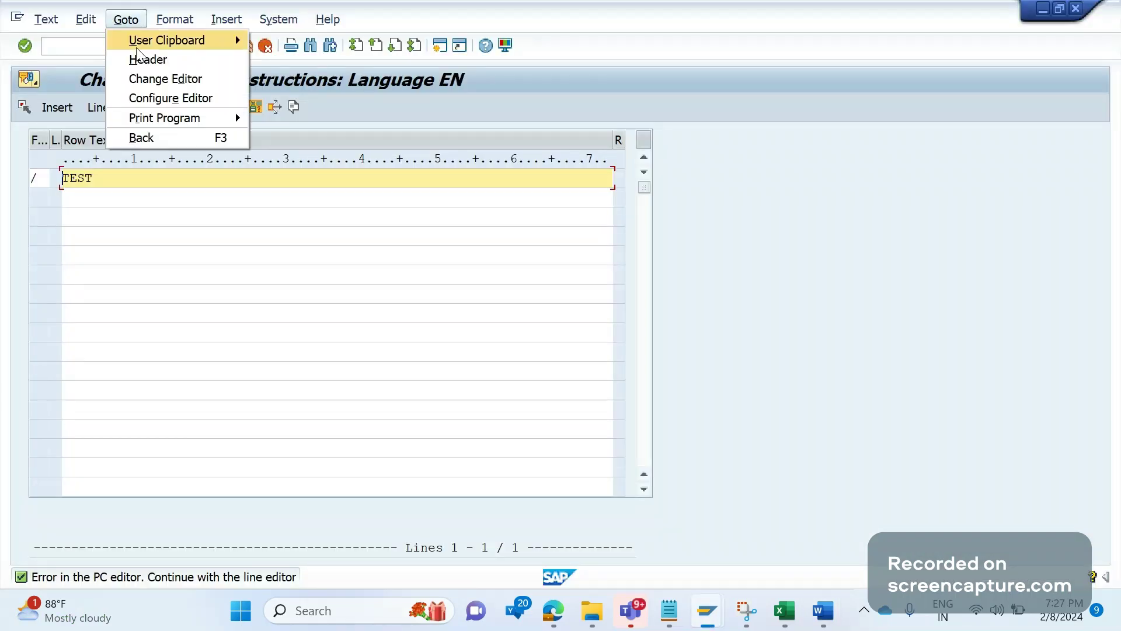
click(163, 79)
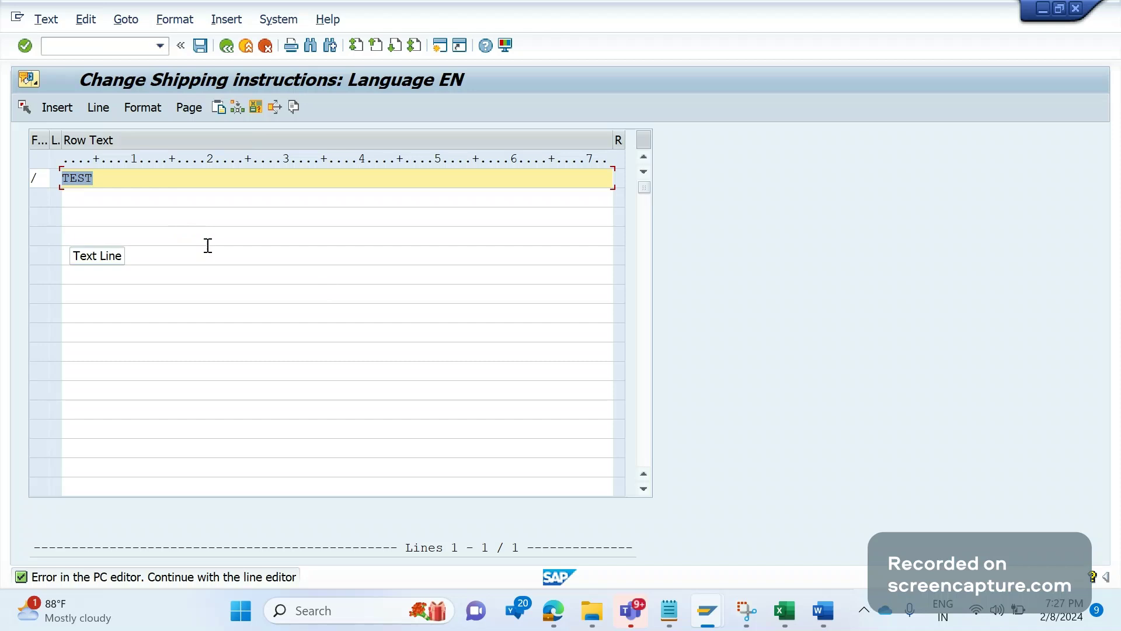
click(226, 46)
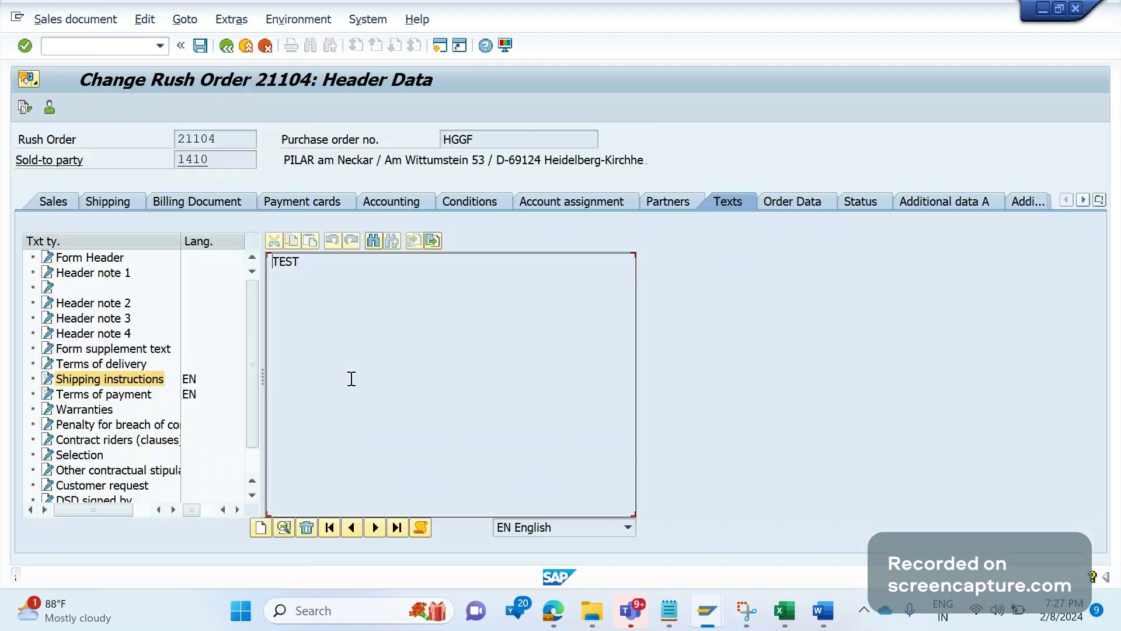
click(124, 396)
click(131, 380)
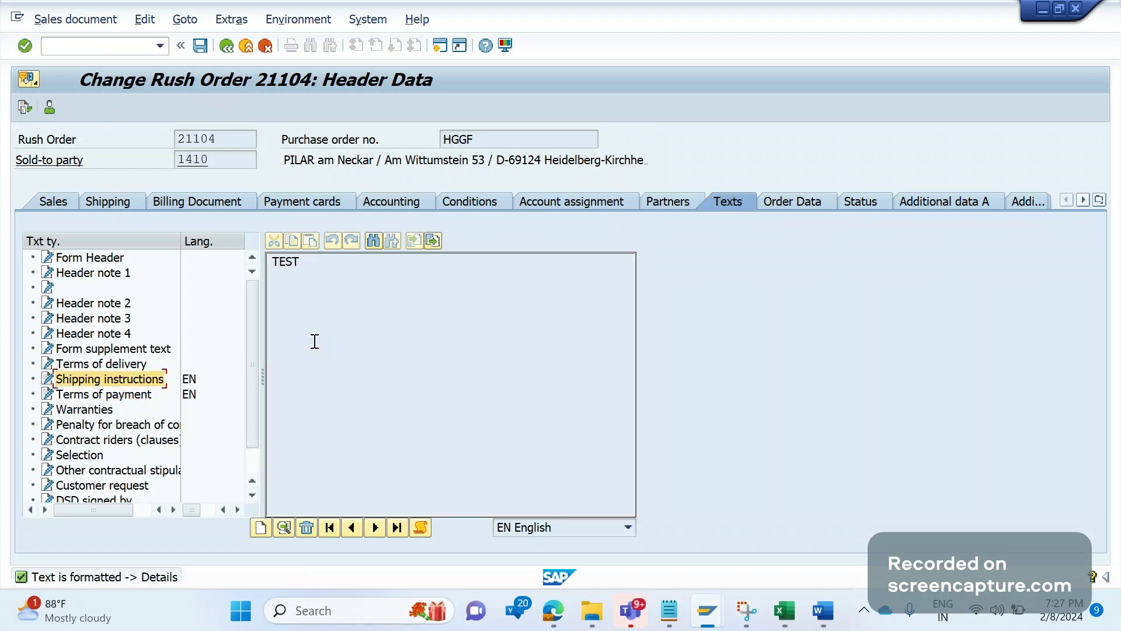
- Display include LV70TFT3 in the ABAP Editor (SE38) and go to the loop at tlinetab
click(75, 47)
text(/ose3)
key(Return)
click(185, 179)
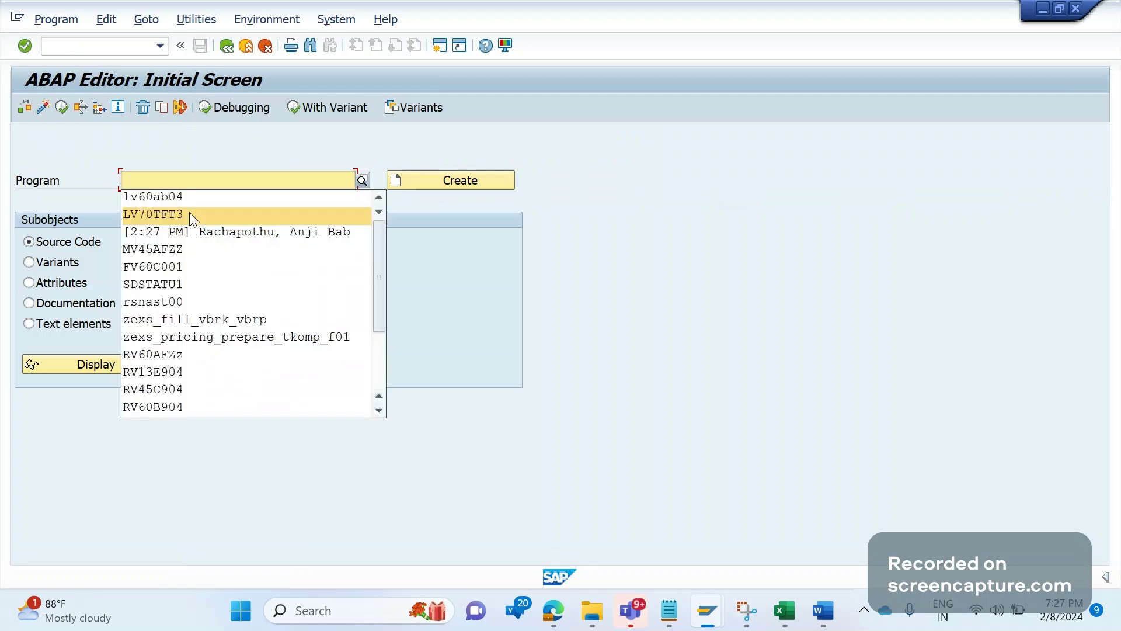
click(189, 215)
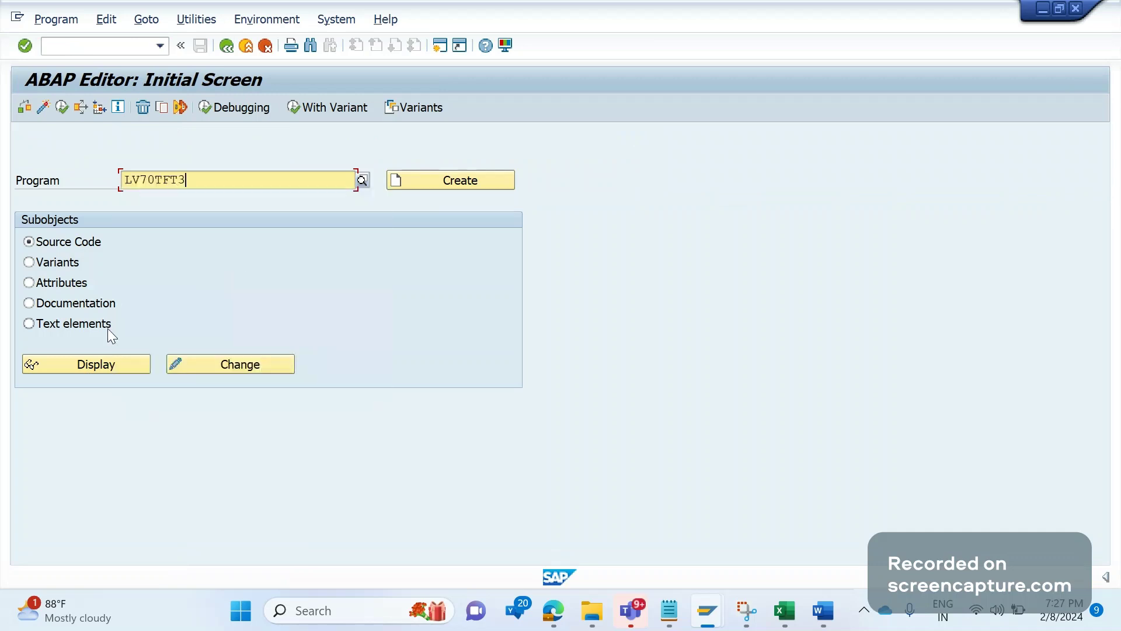
click(107, 362)
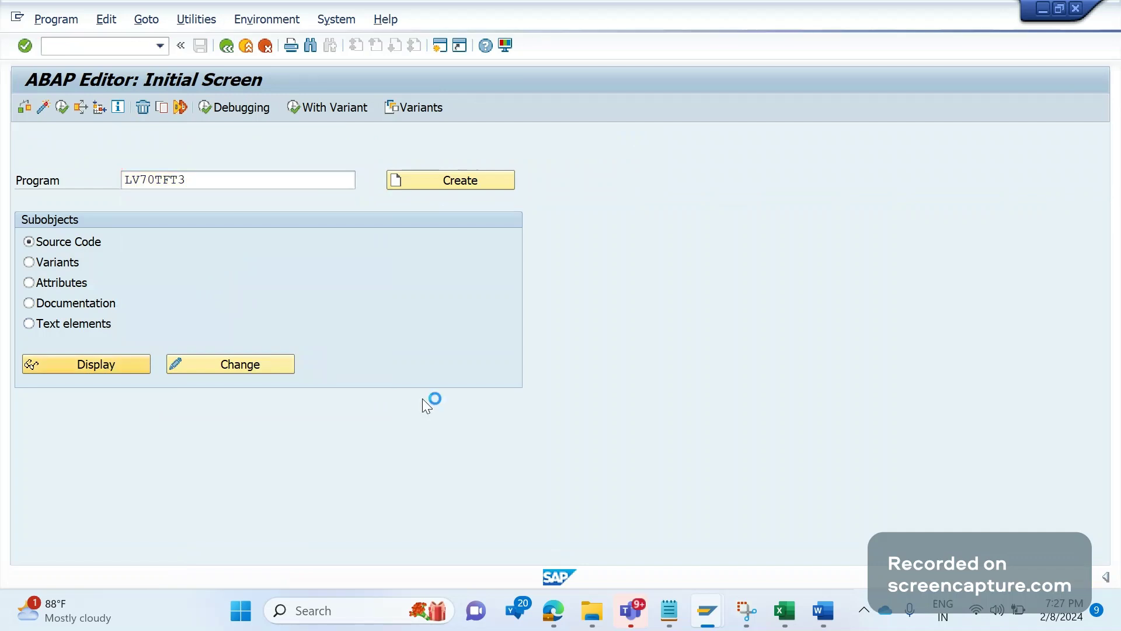
scroll(164, 362, down, 2)
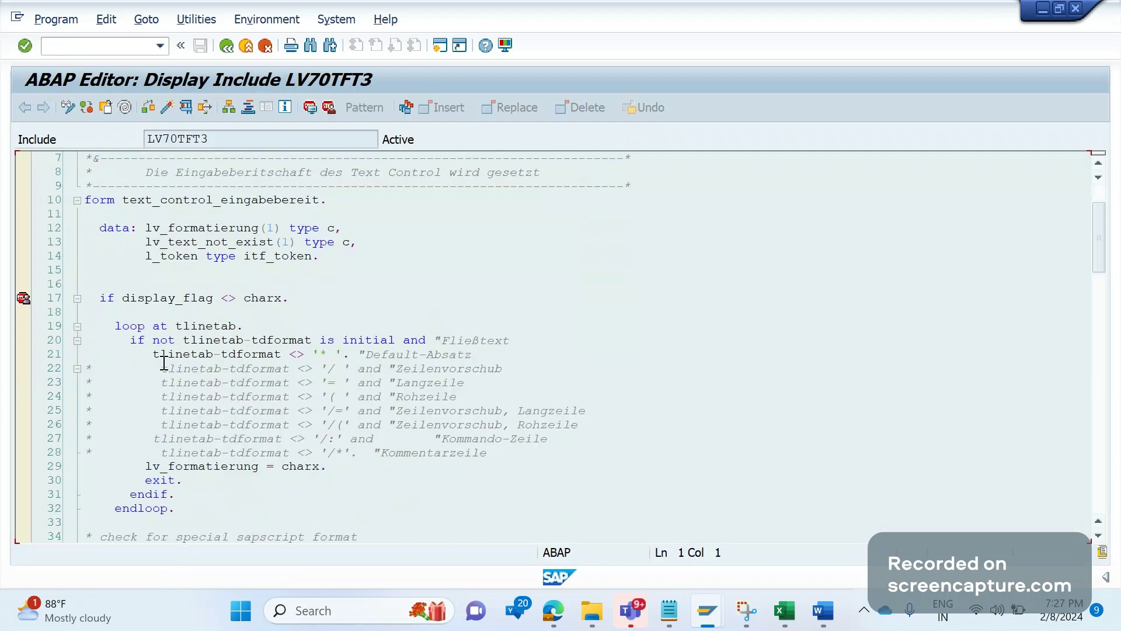
click(284, 325)
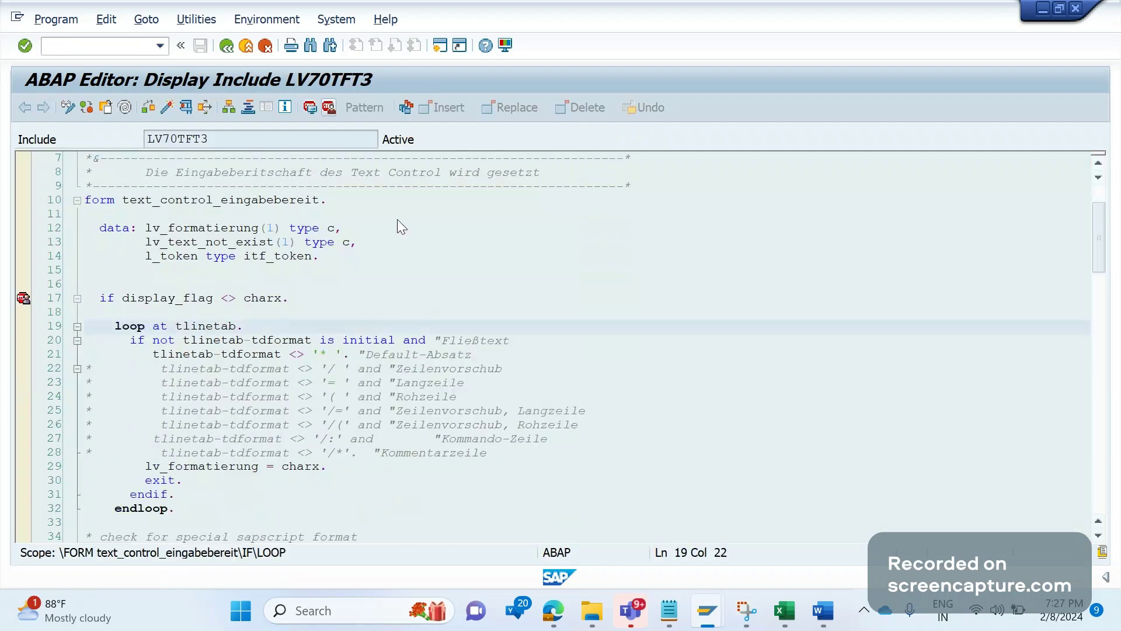
- Hit the LV70TFT3 breakpoint via Terms of payment, step once, and continue to the 'check' text
key(alt+Tab)
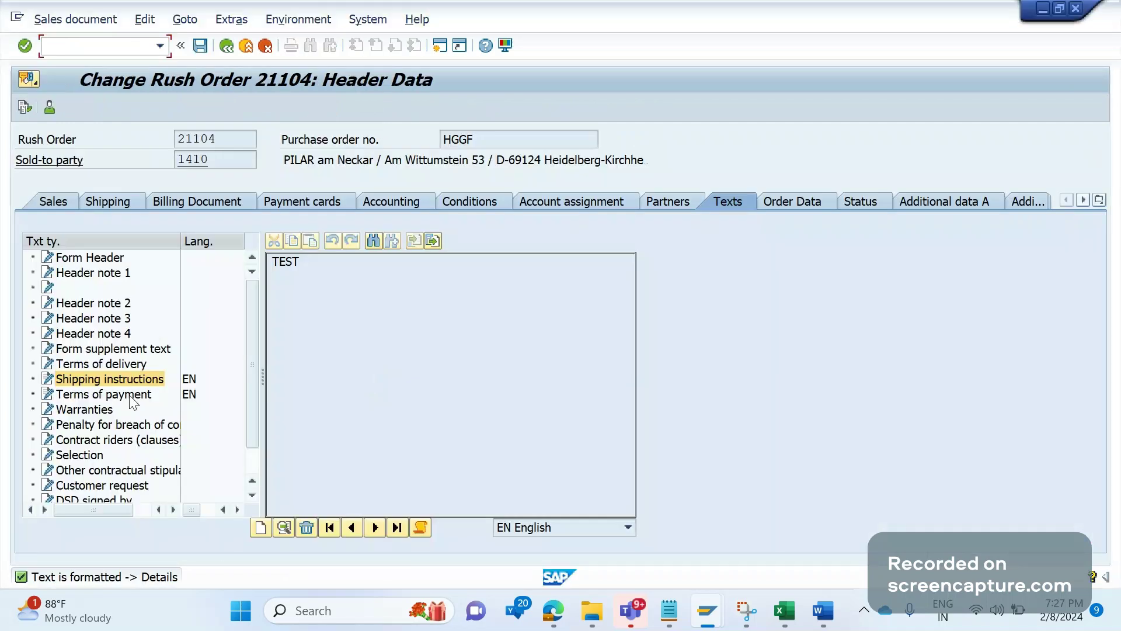
click(129, 395)
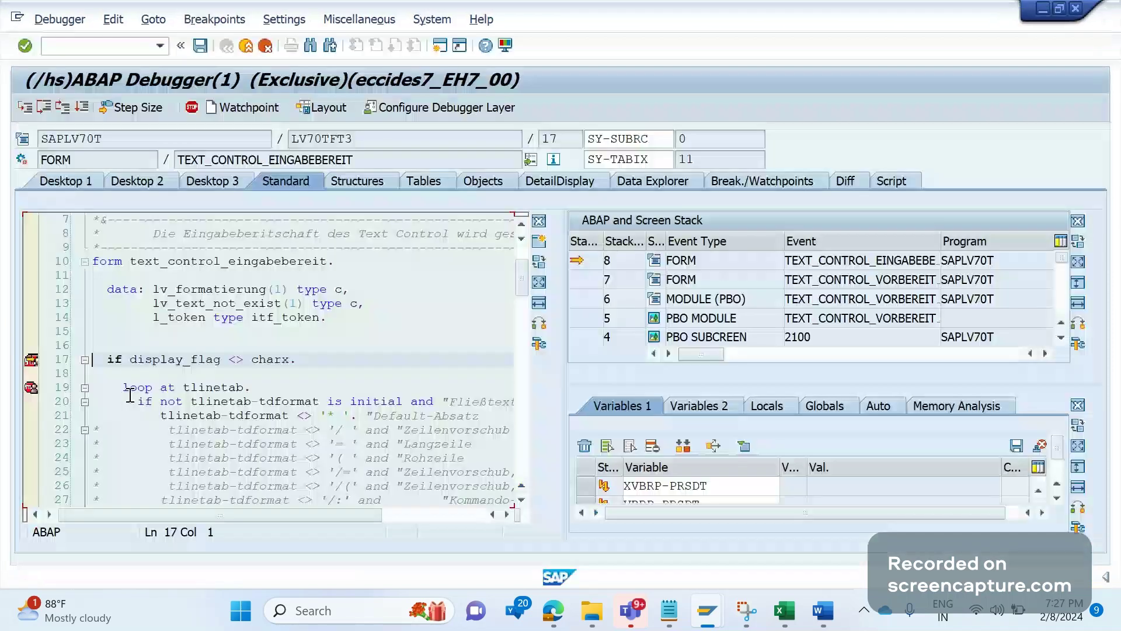
key(F5)
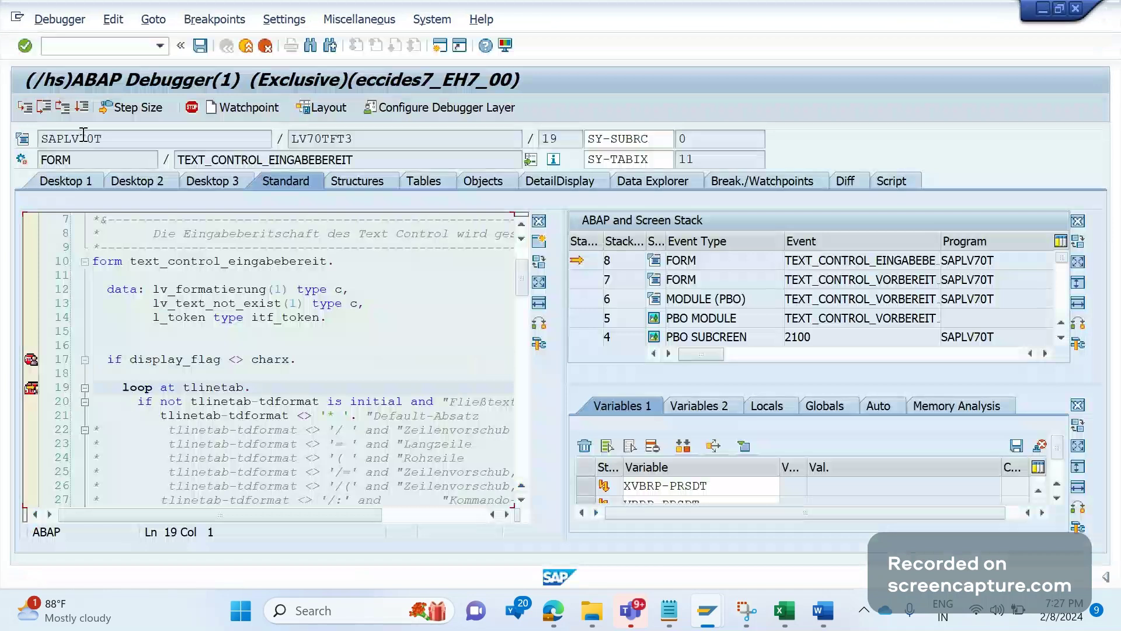
click(80, 108)
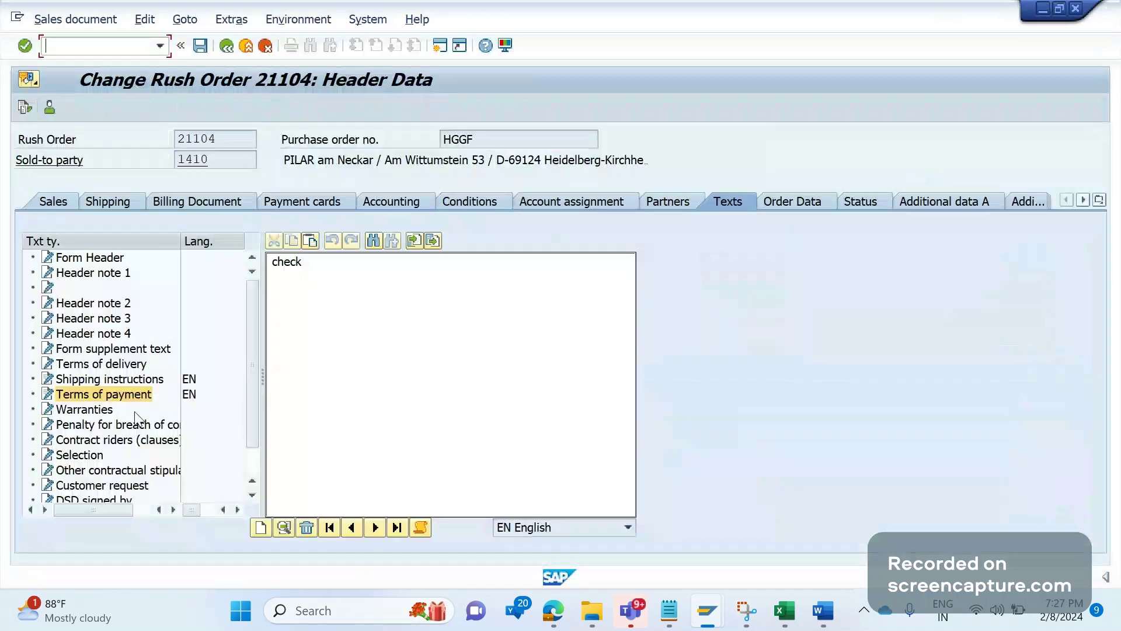
- Break on Shipping instructions and inspect TLINETAB, showing the TEST line with format '/'
click(108, 379)
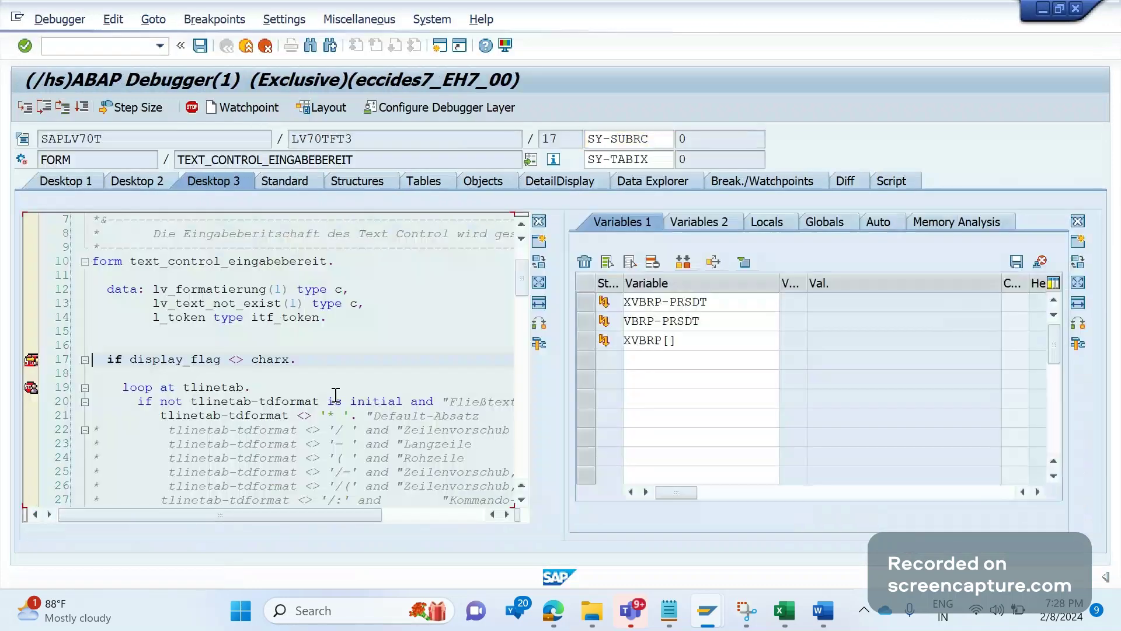
scroll(336, 396, down, 2)
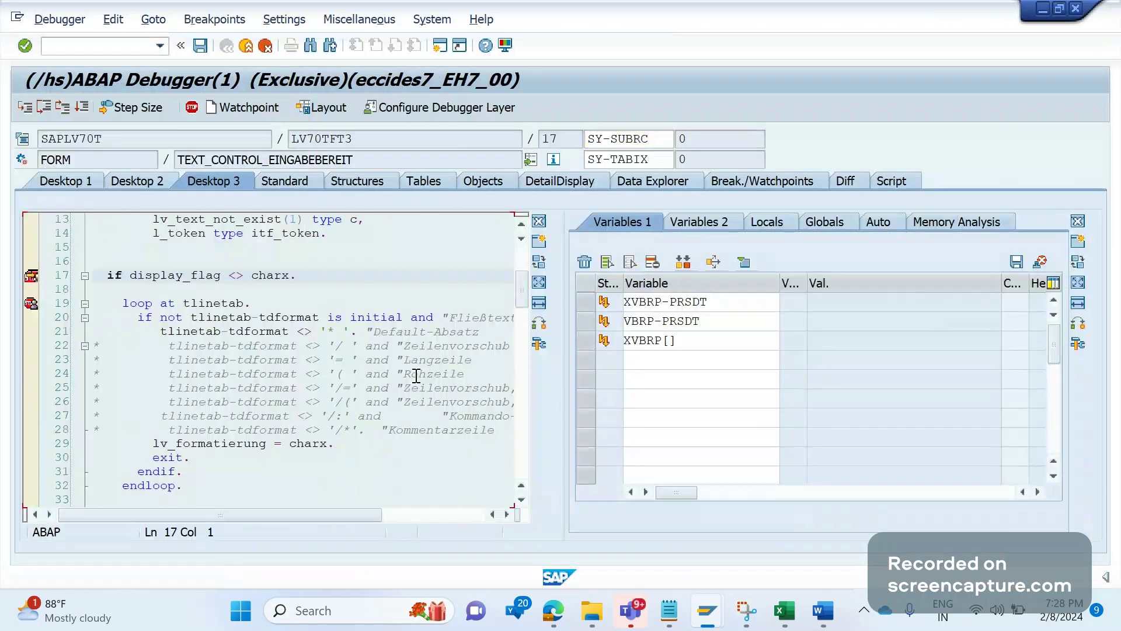
key(F5)
scroll(244, 405, down, 1)
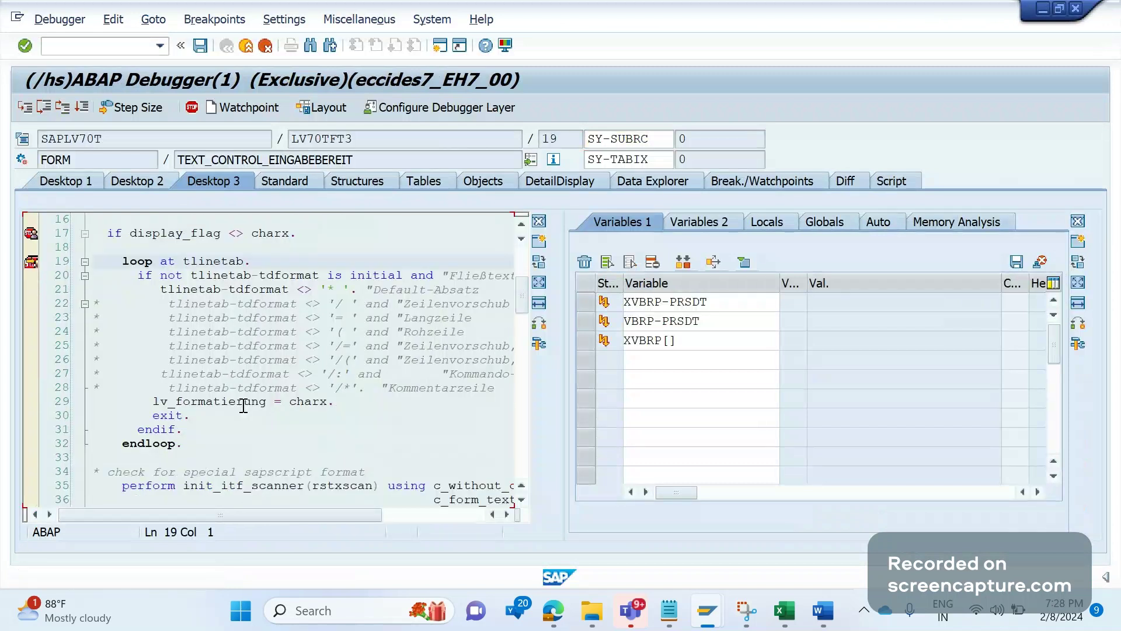
double_click(214, 261)
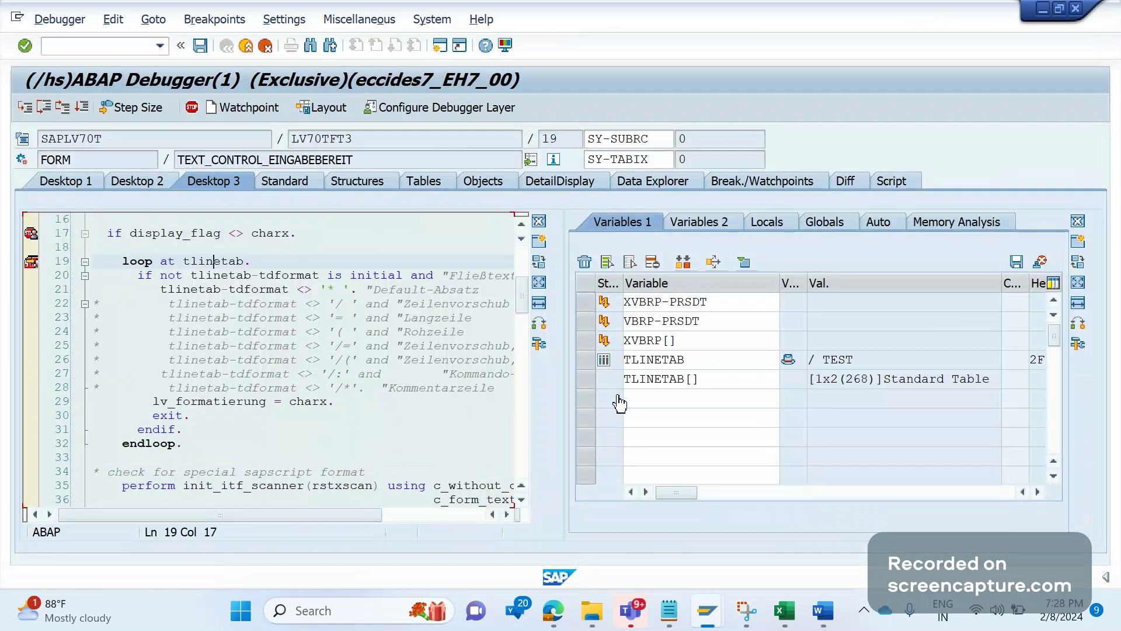
double_click(707, 381)
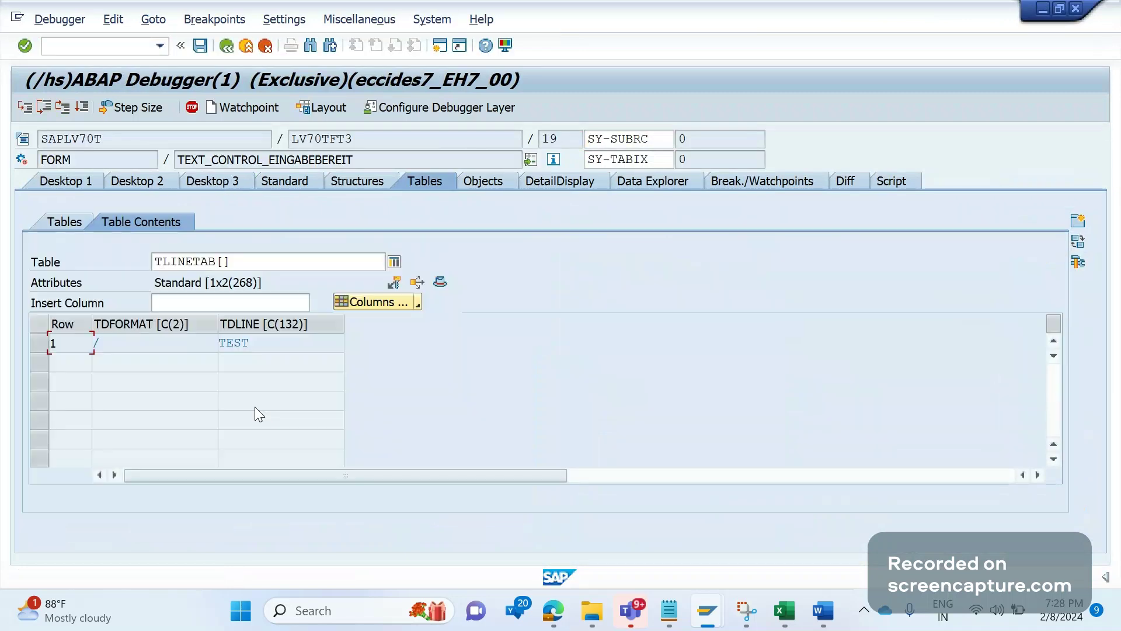
click(289, 349)
key(F8)
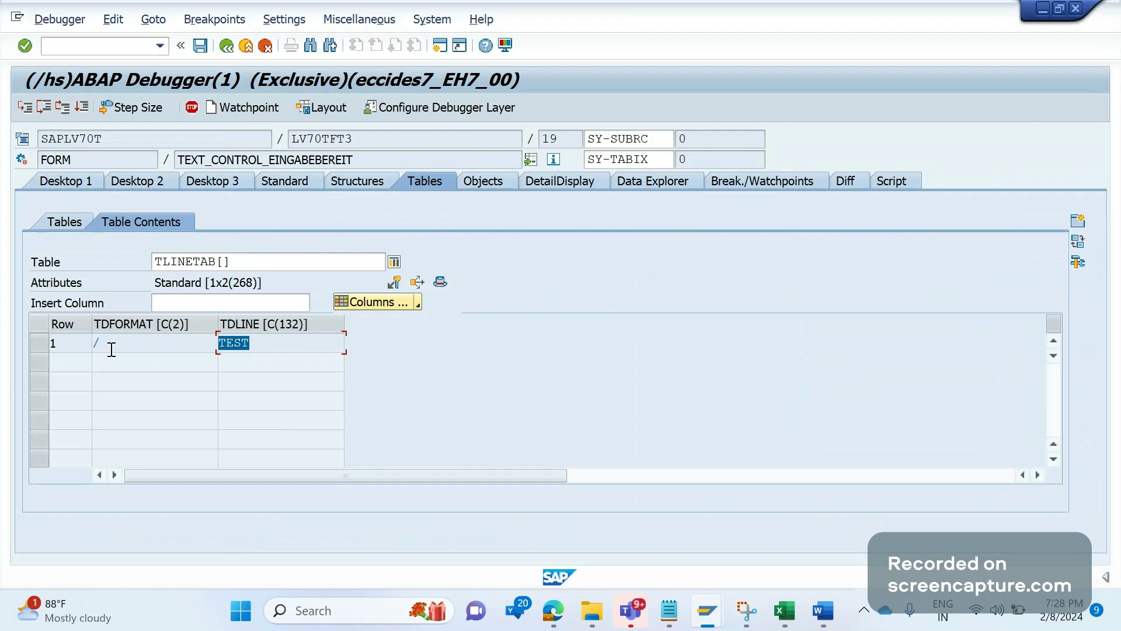
- Step ahead in the debugger to the formatting flag assignment on line 29
click(220, 184)
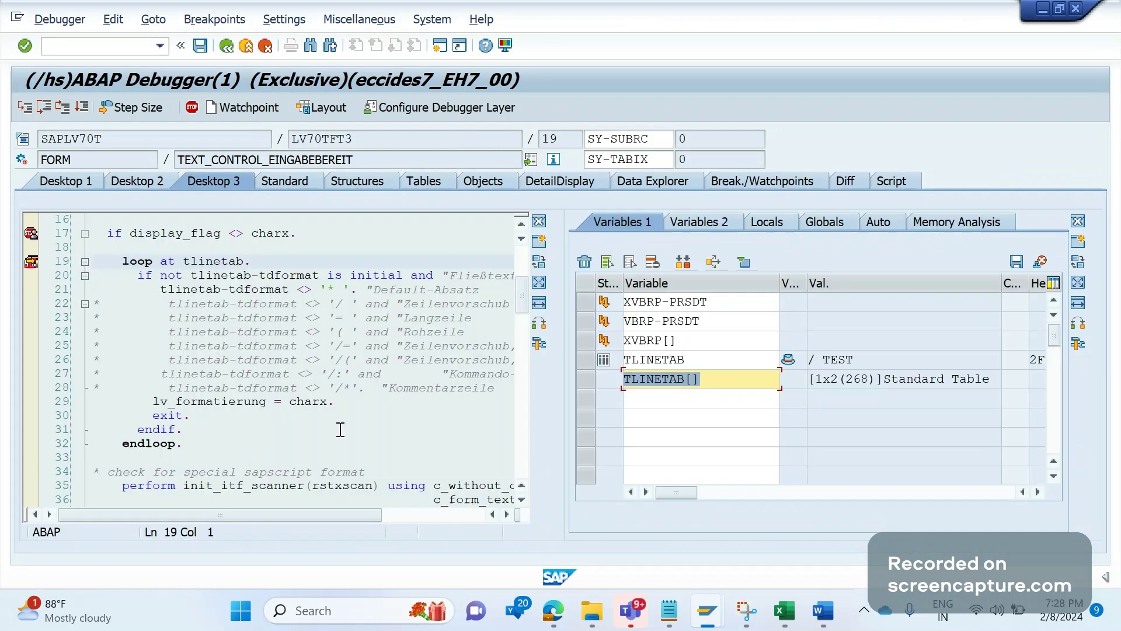
click(26, 110)
click(25, 109)
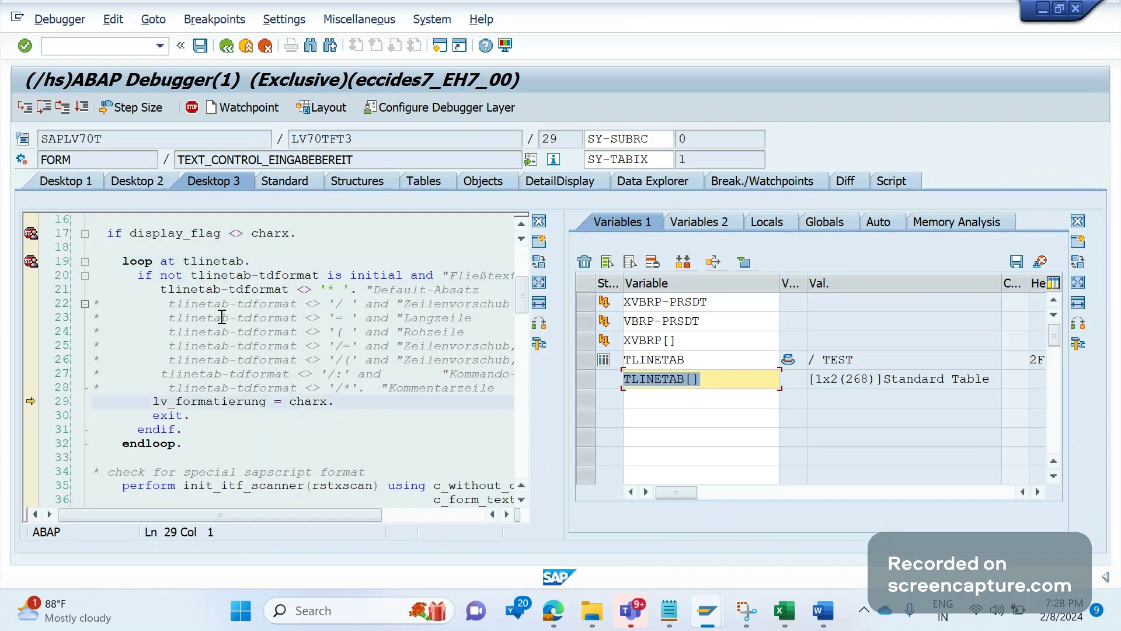
- Watch TLINETAB-TDFORMAT (value '/'), LV_FORMATIERUNG and CHARX in the variables list
double_click(269, 292)
click(808, 400)
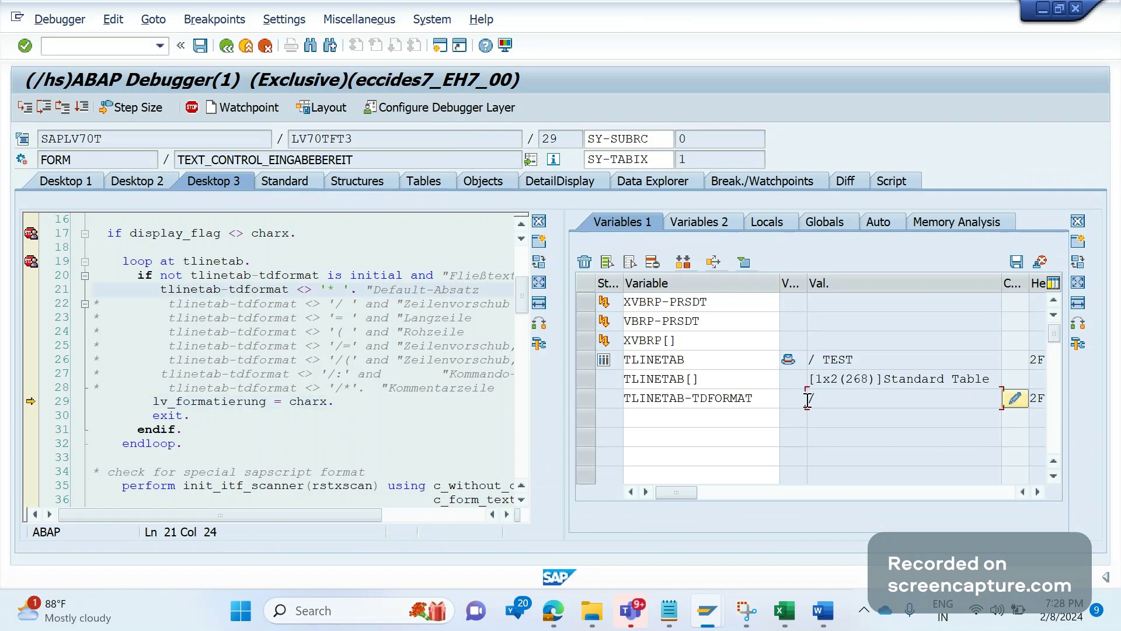
double_click(808, 400)
double_click(252, 401)
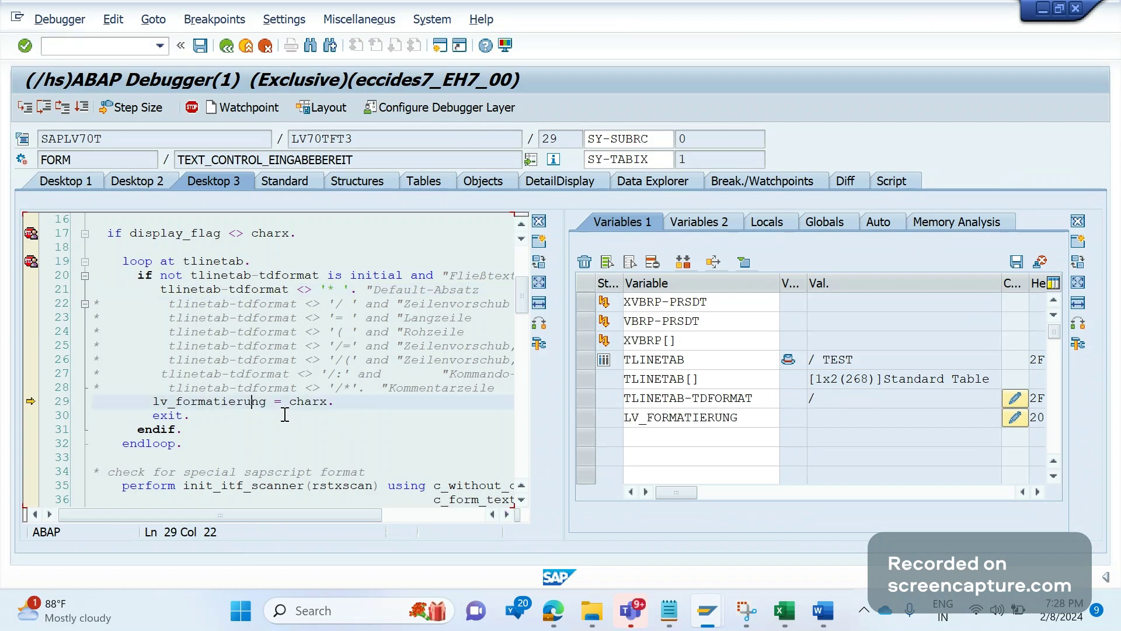
click(317, 402)
double_click(318, 401)
drag(266, 402, 167, 403)
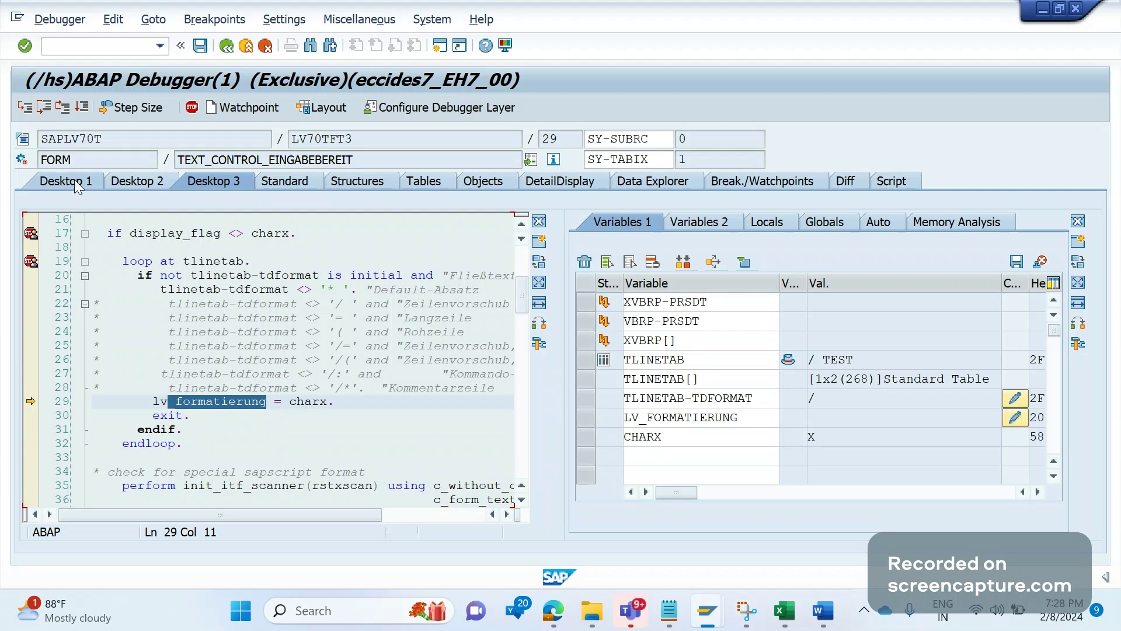
- Execute line 29 so LV_FORMATIERUNG becomes X, then step out of the loop to line 35
click(27, 110)
click(30, 114)
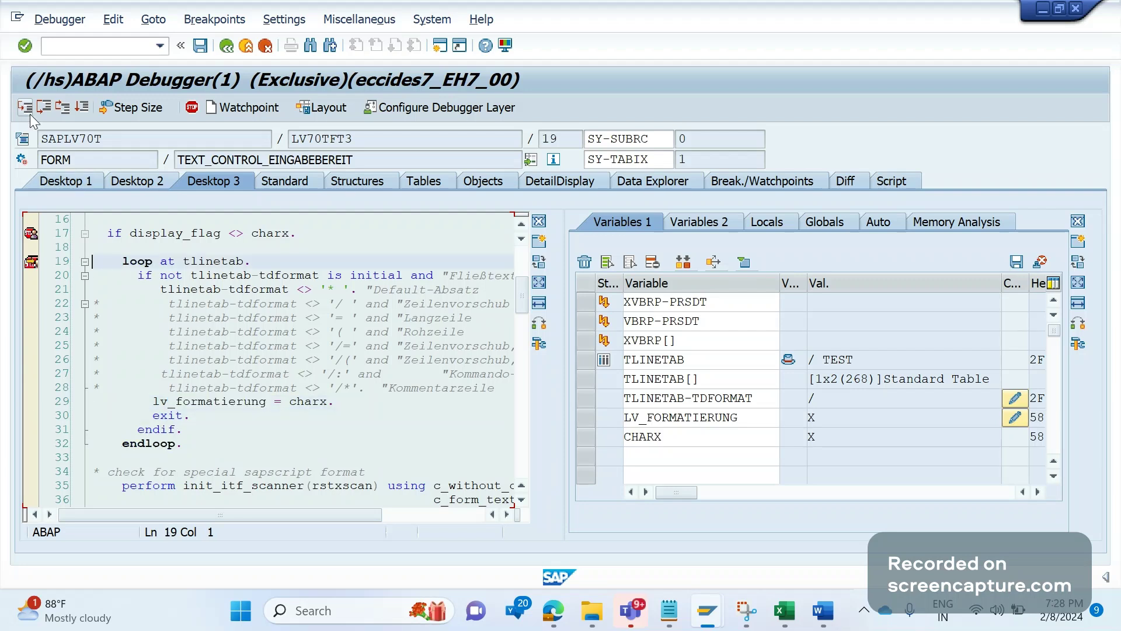
click(29, 113)
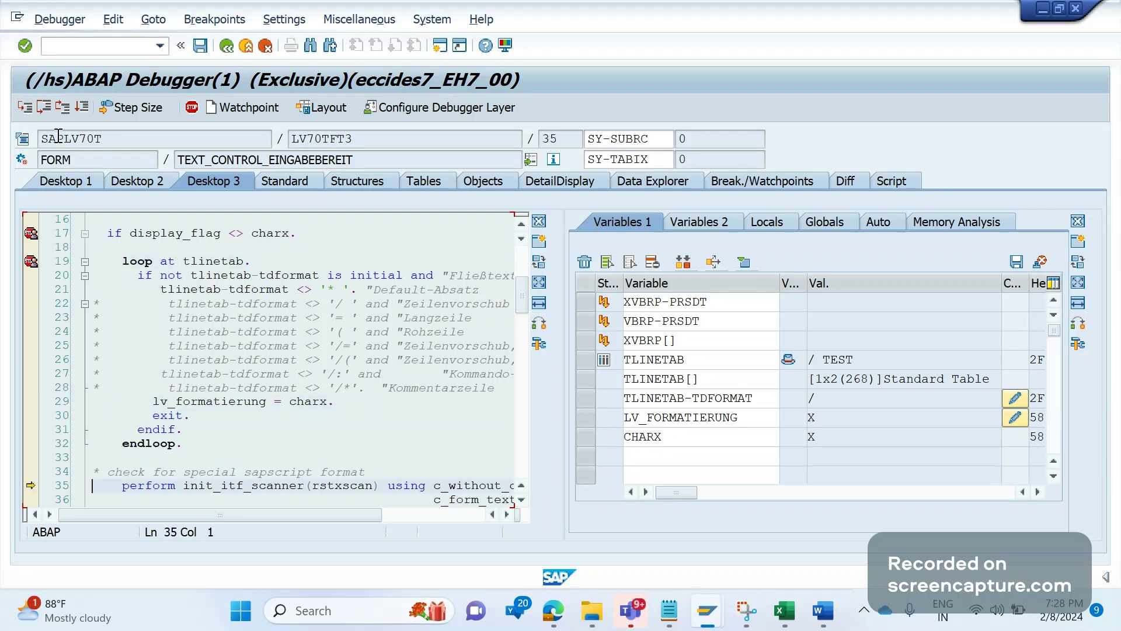
- Resume to rush order 21104's texts and re-check the TEST text to re-enter the debugger
click(82, 107)
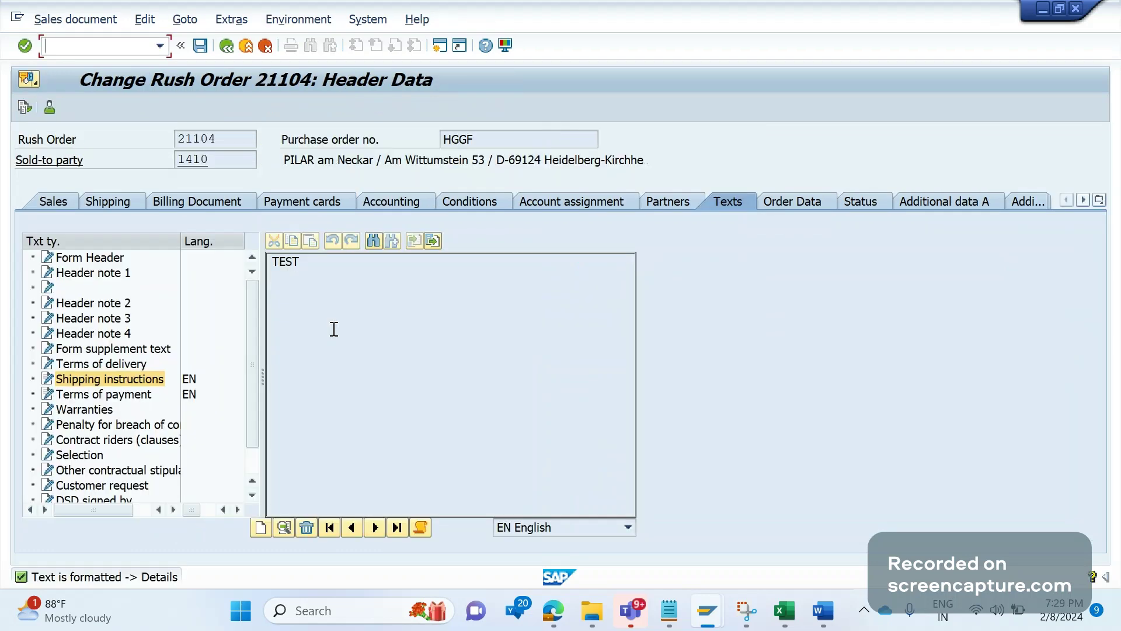
click(334, 329)
key(ctrl+a)
key(Return)
- Switch to the Terms of payment text and step past the tlinetab loop to line 35
click(120, 395)
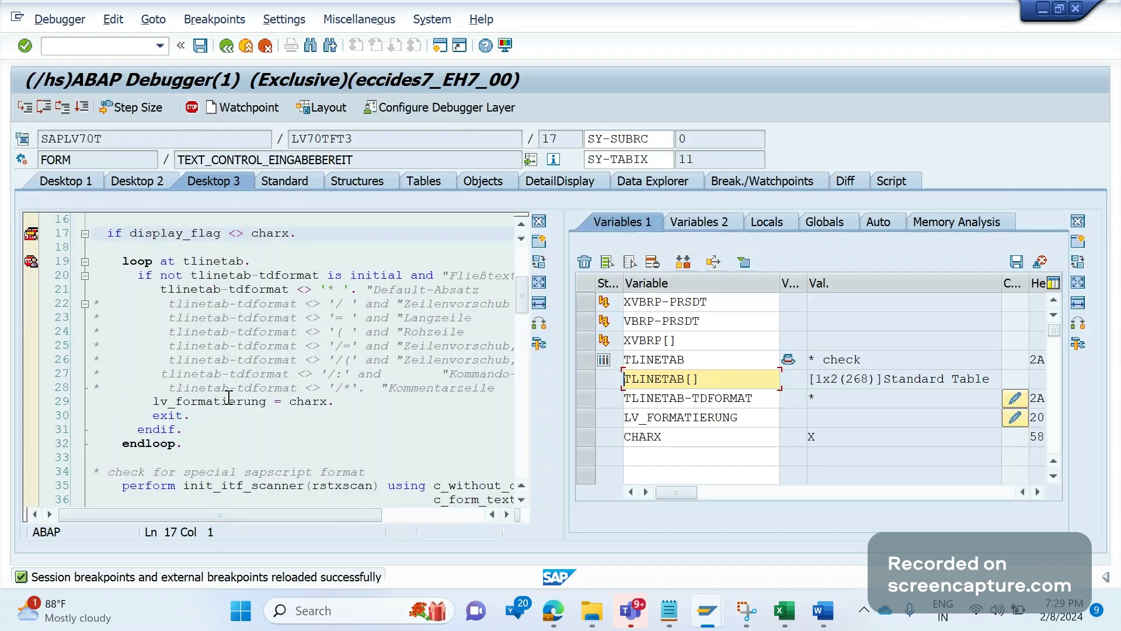
key(F5)
click(29, 111)
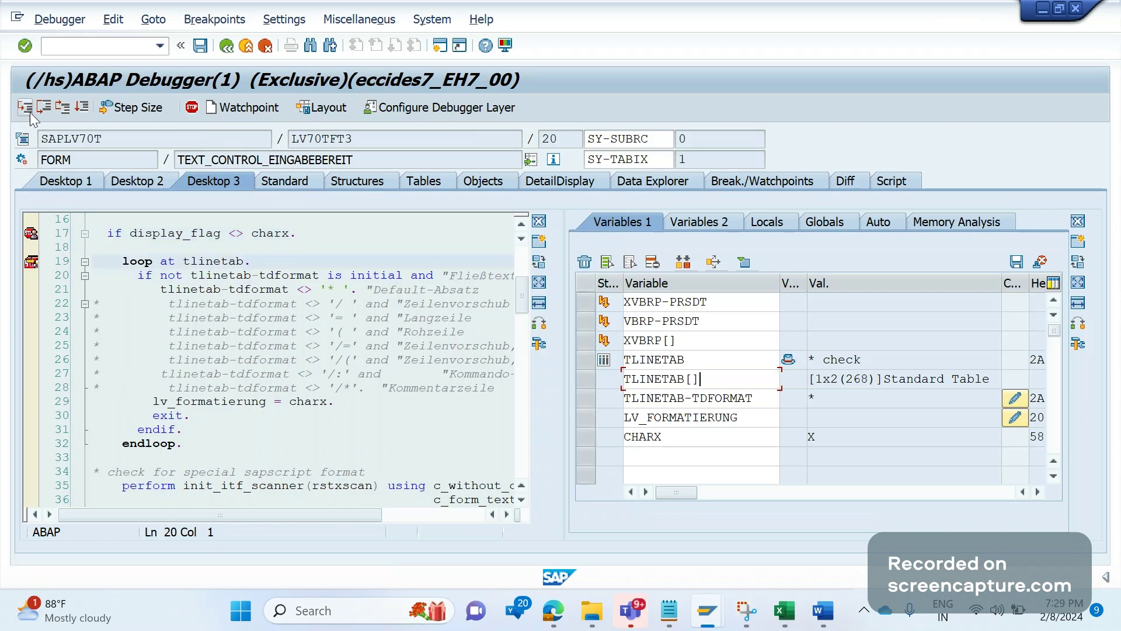
click(30, 112)
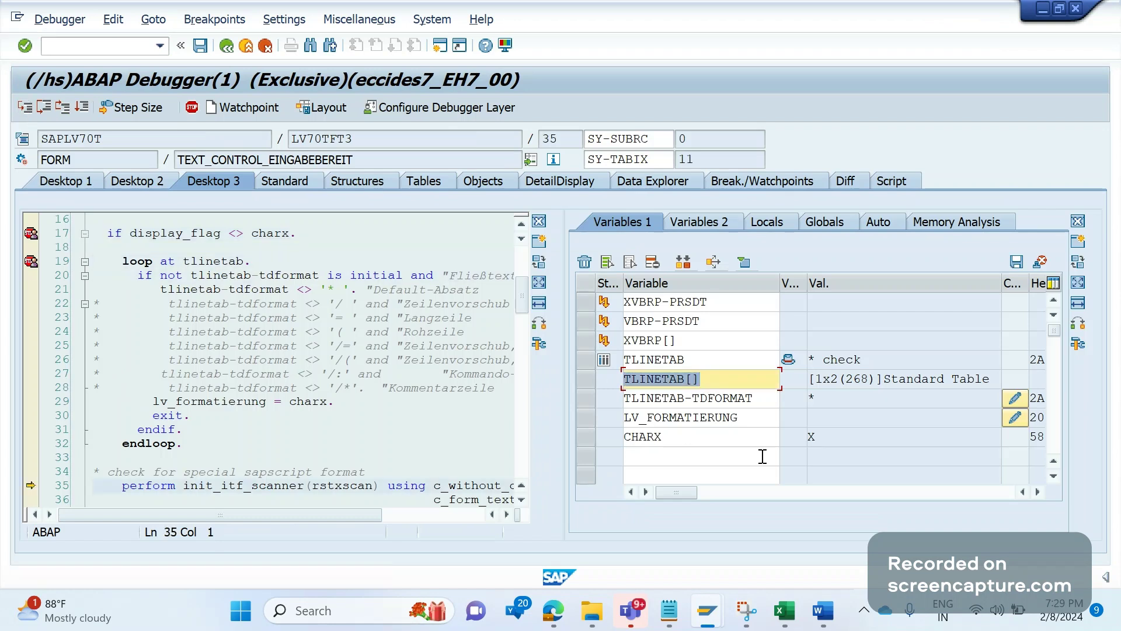
- Inspect TLINETAB[]'s single row with format '*' and text 'check', then return to the code view
double_click(712, 380)
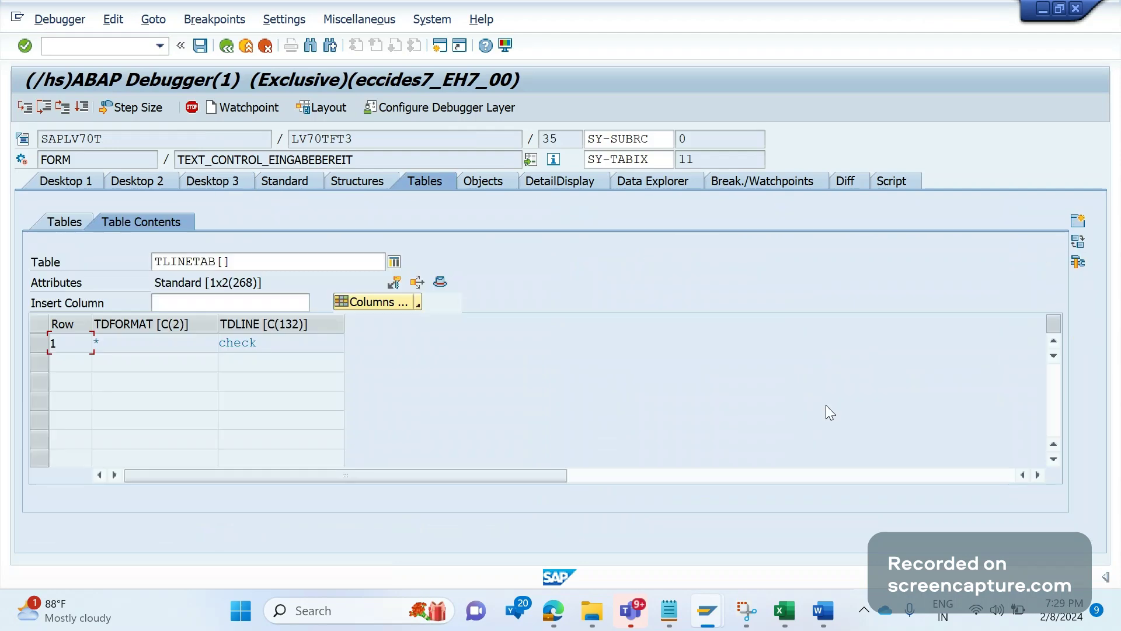
key(Tab)
click(233, 424)
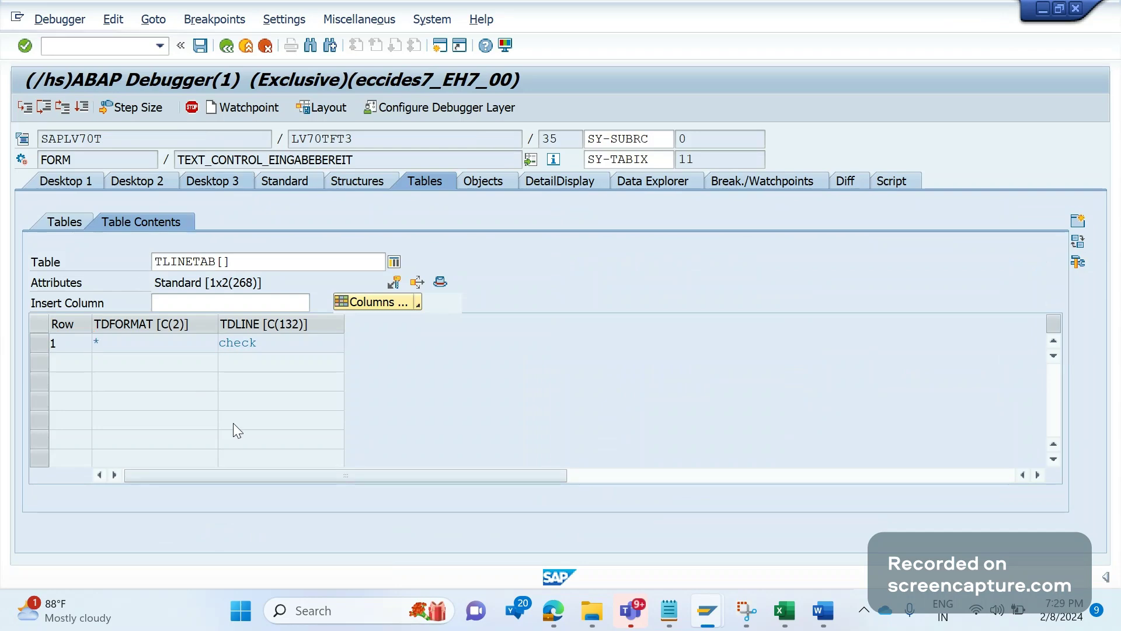
key(F3)
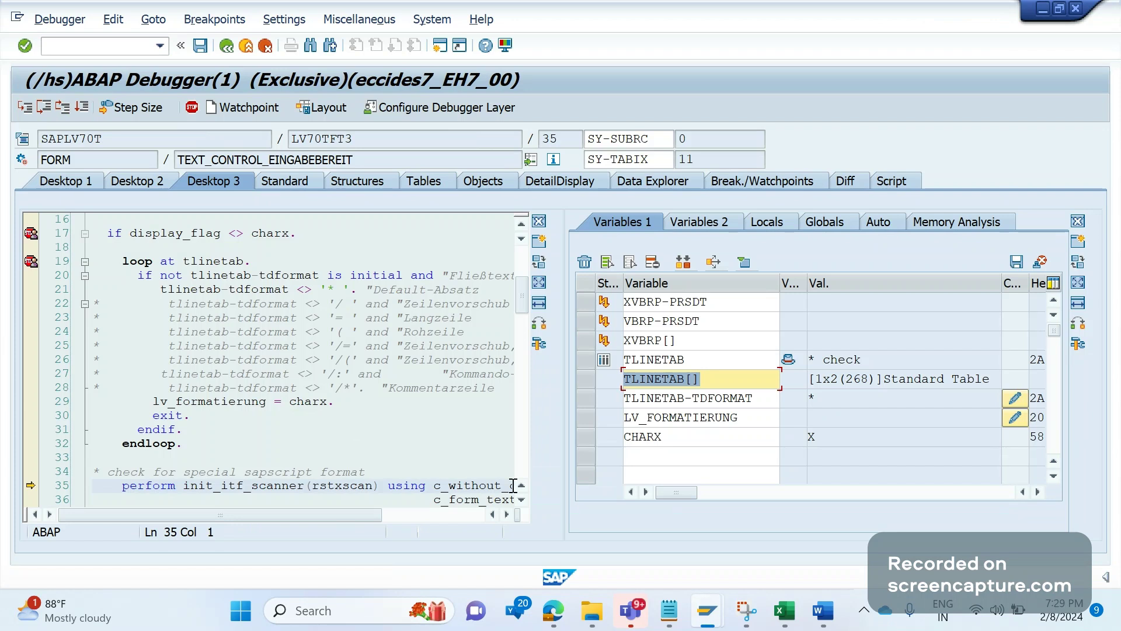
mouse_move(706, 610)
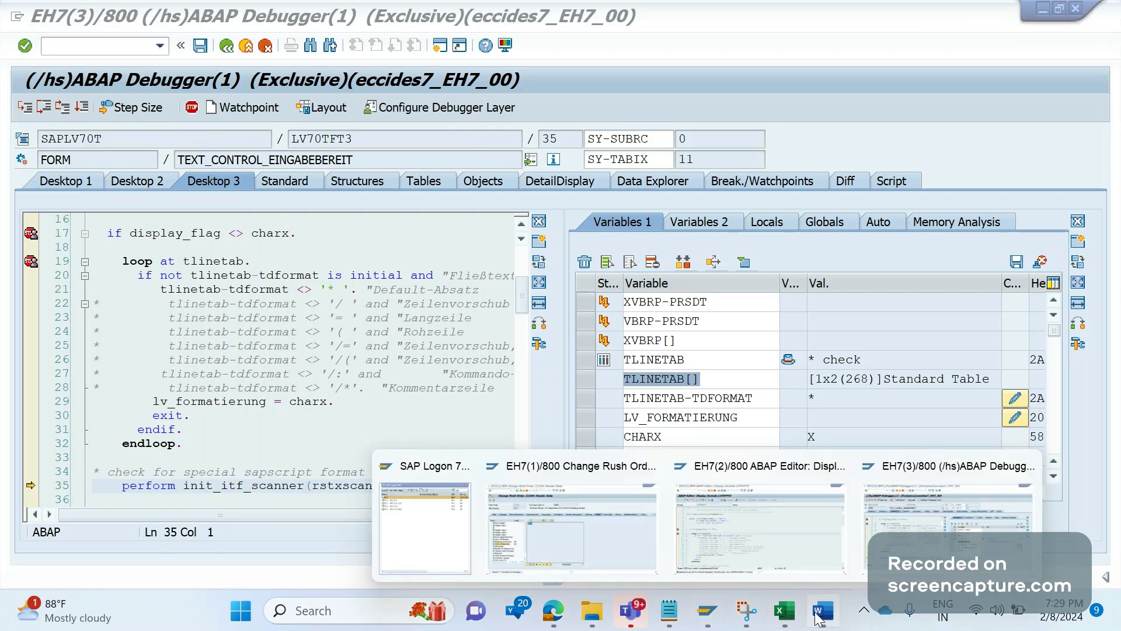
- Add the line "Format should be always '*' to enable edit mode" under LV70TFT3 in Word
click(818, 616)
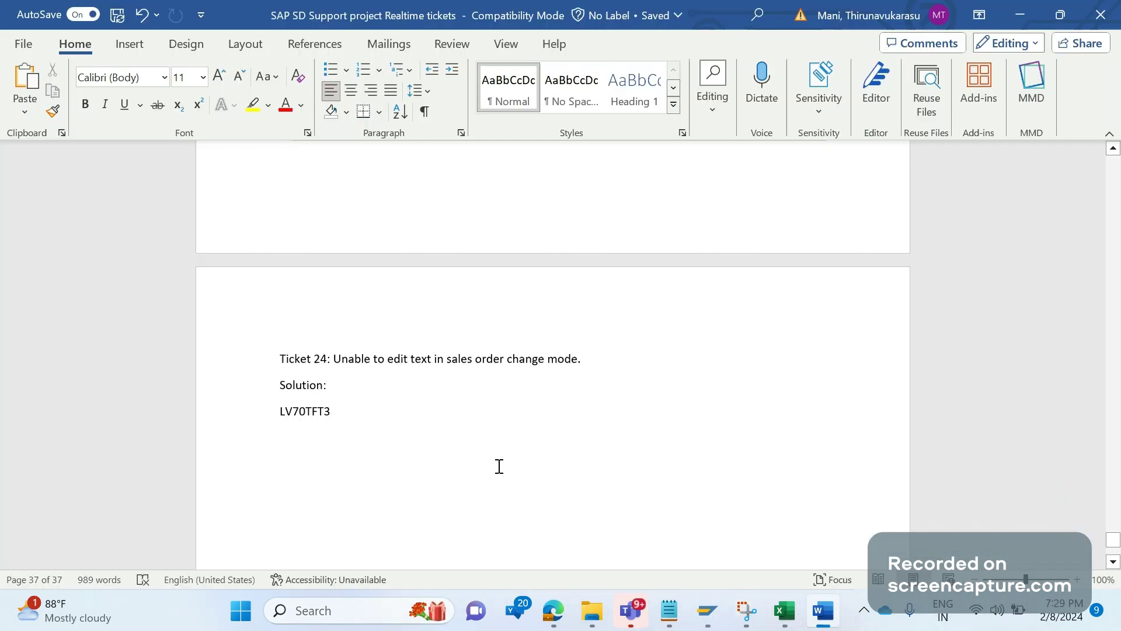
click(401, 436)
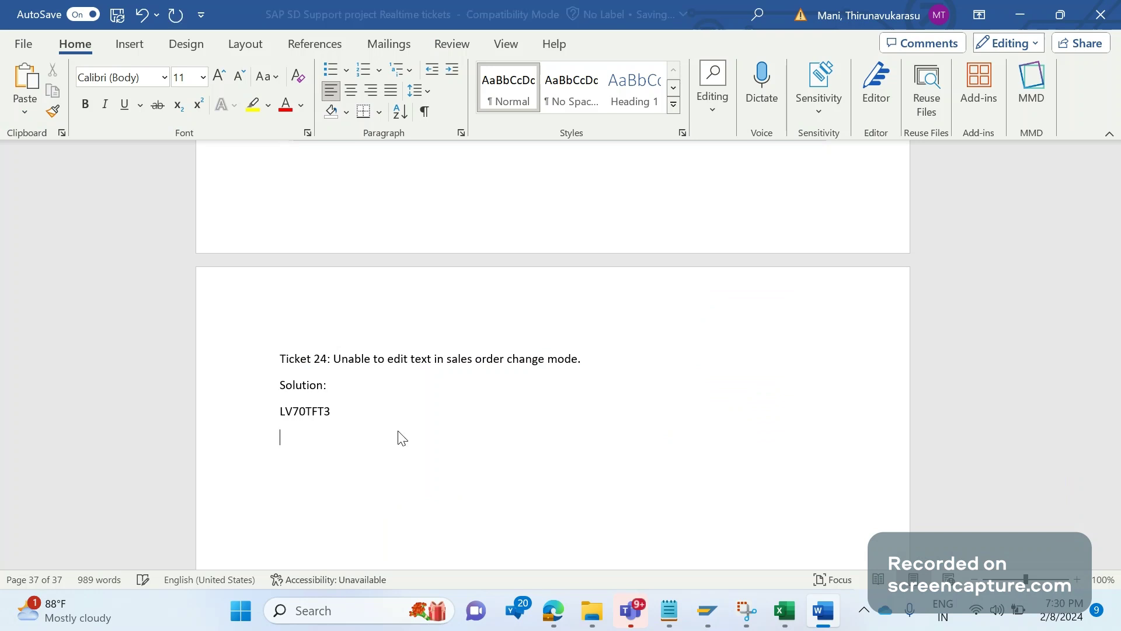
text(Forma)
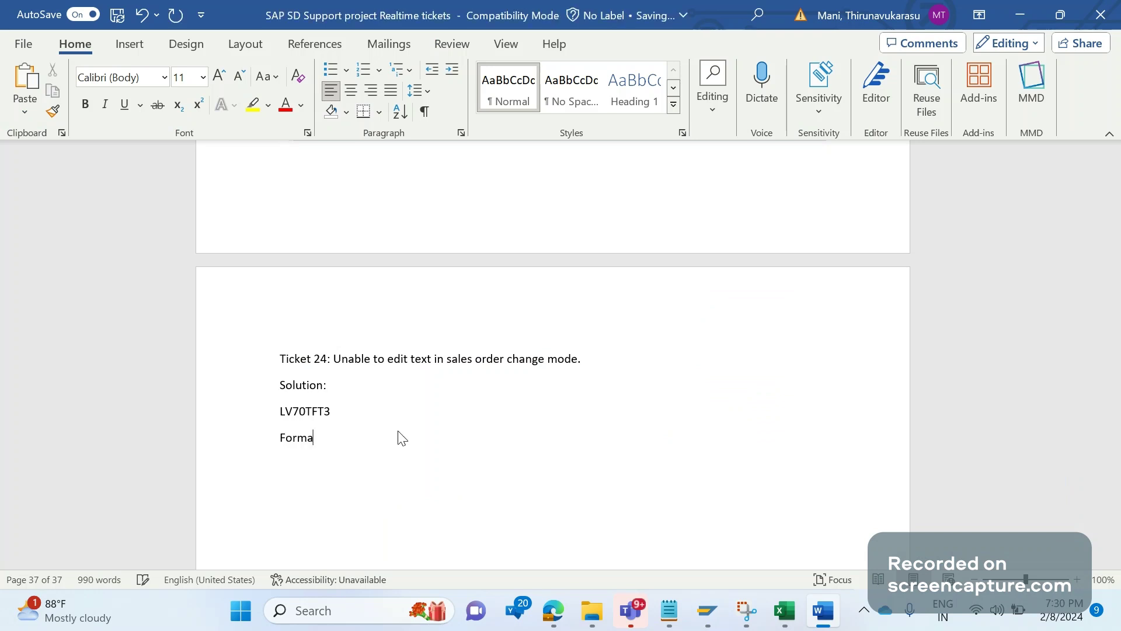
text(t should)
text( be a)
text(lways )
text(')
text(*)
text(')
text( t)
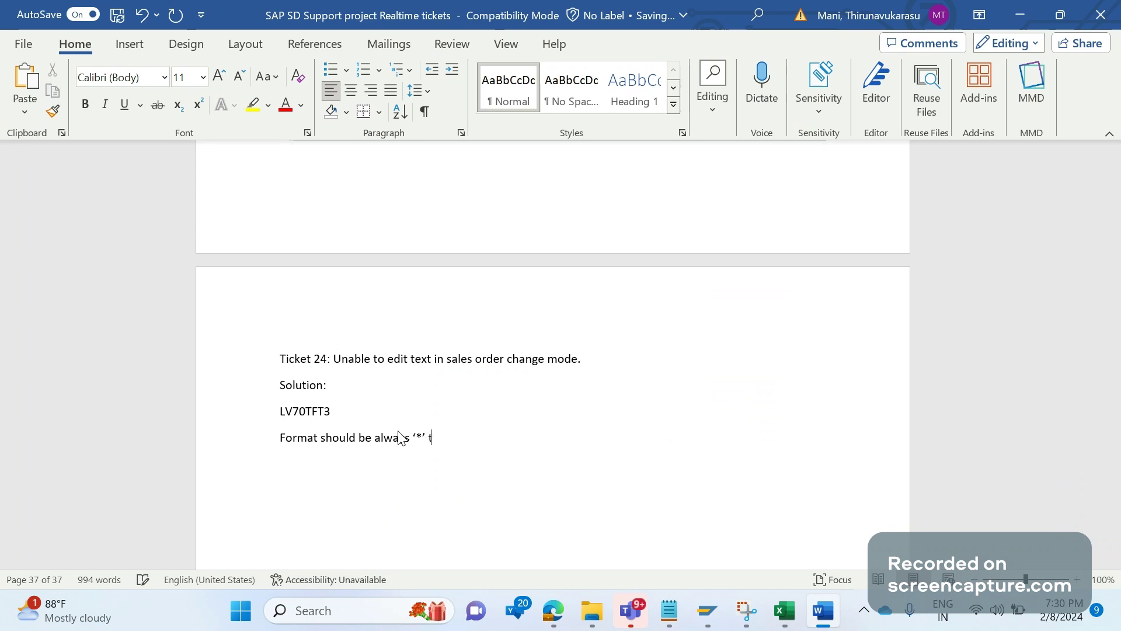
text(o)
text( enable)
text( edit md)
key(BackSpace)
text(ode)
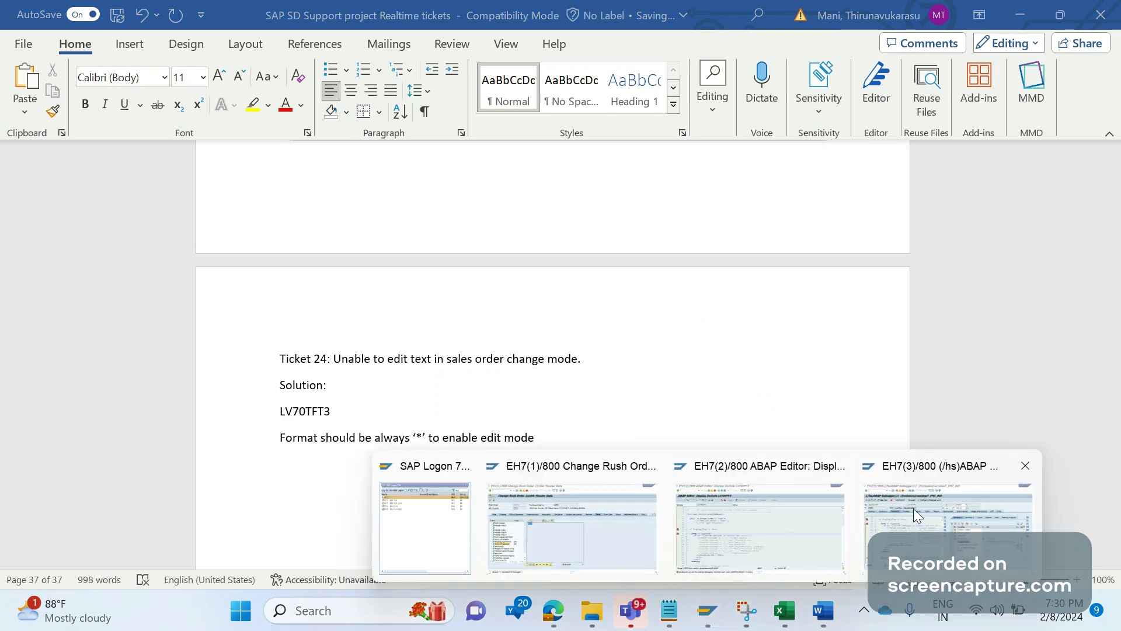
- Capture a Snipping Tool screenshot of the whole debugger screen and maximize it
click(672, 608)
click(743, 619)
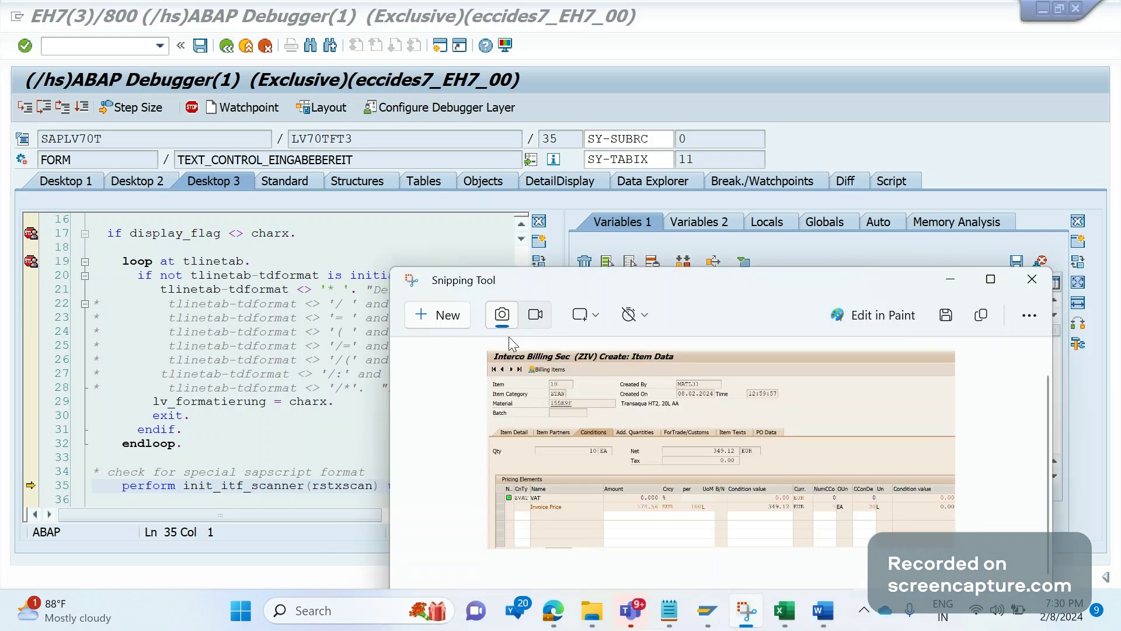
click(111, 213)
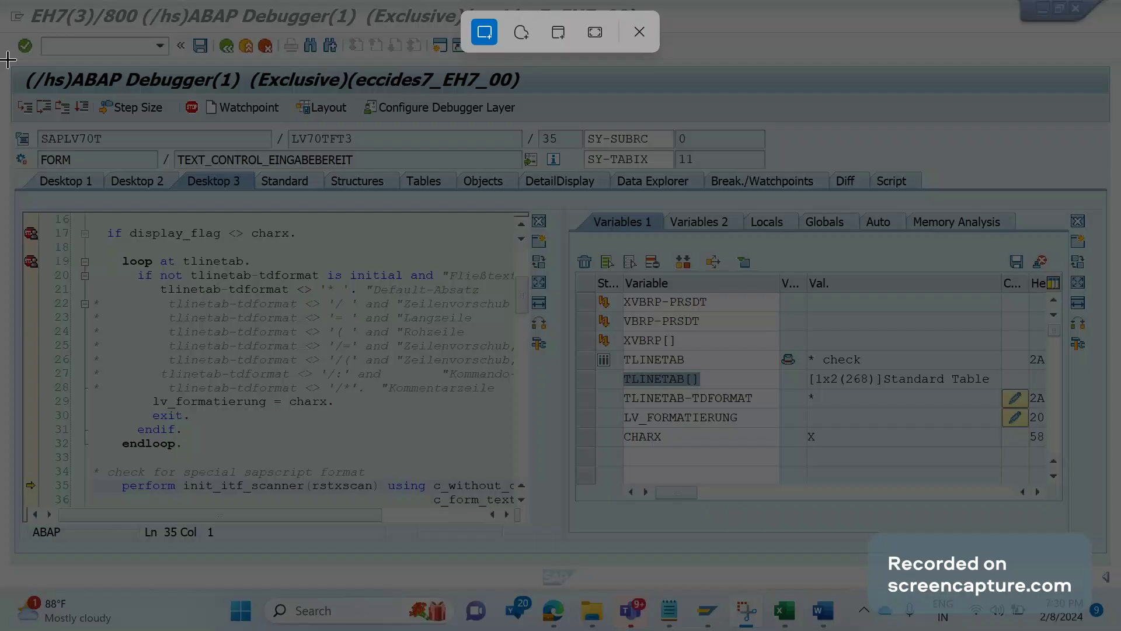
mouse_move(8, 59)
mouse_down()
mouse_move(1044, 538)
mouse_move(1100, 538)
mouse_up()
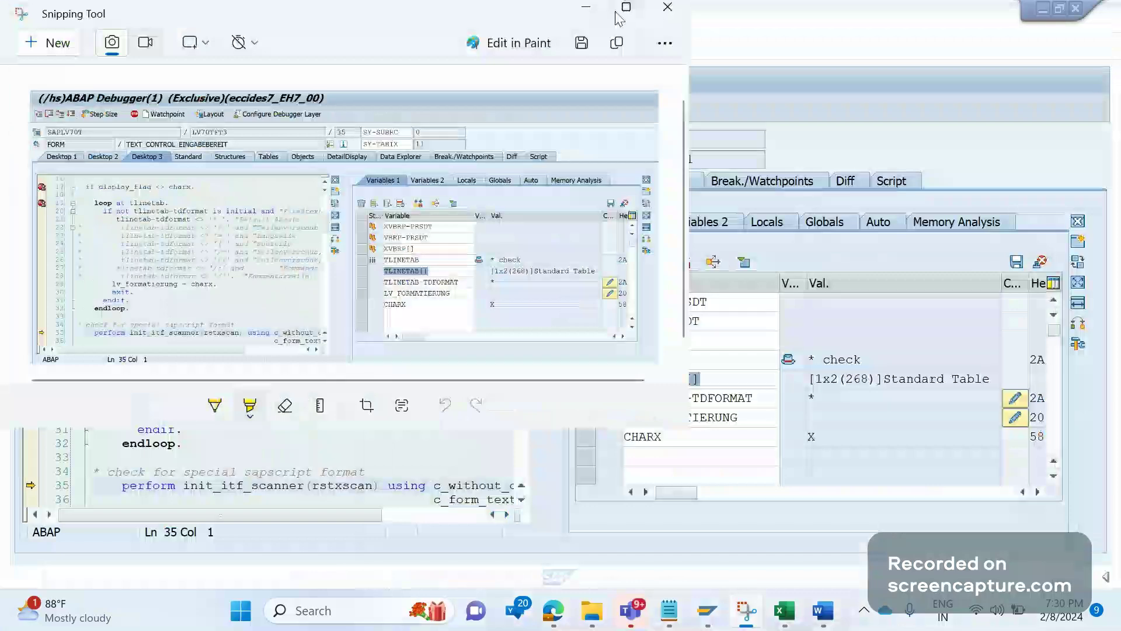
drag(619, 18, 1013, 289)
key(super+Up)
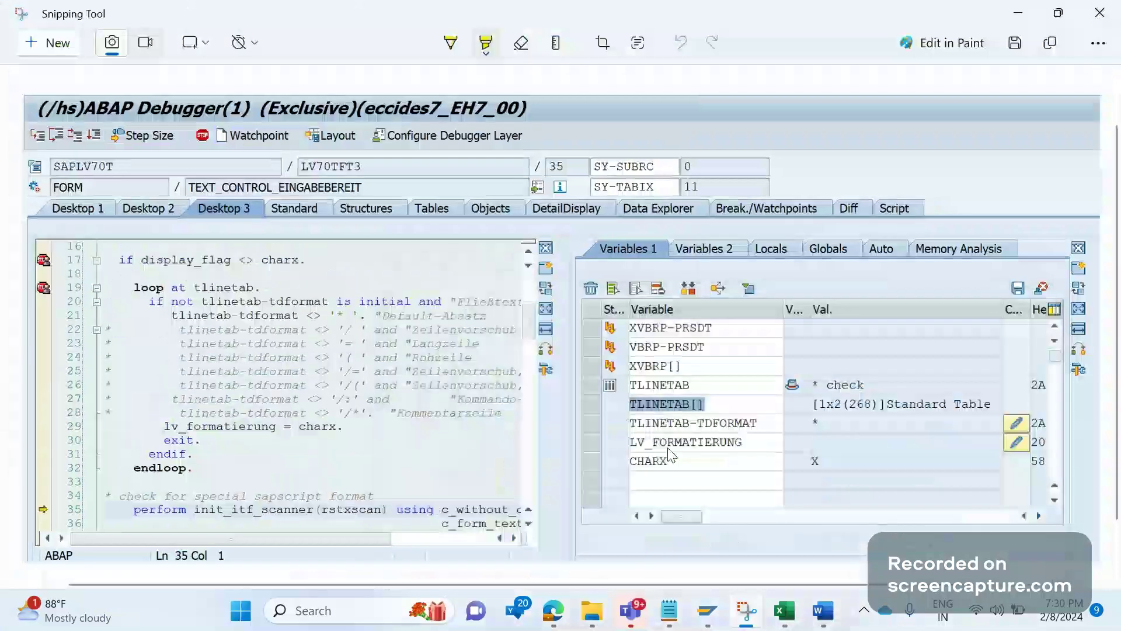
- Highlight the CHARX row, the lv_formatierung = charx line and tlinetab in yellow
drag(643, 461, 819, 459)
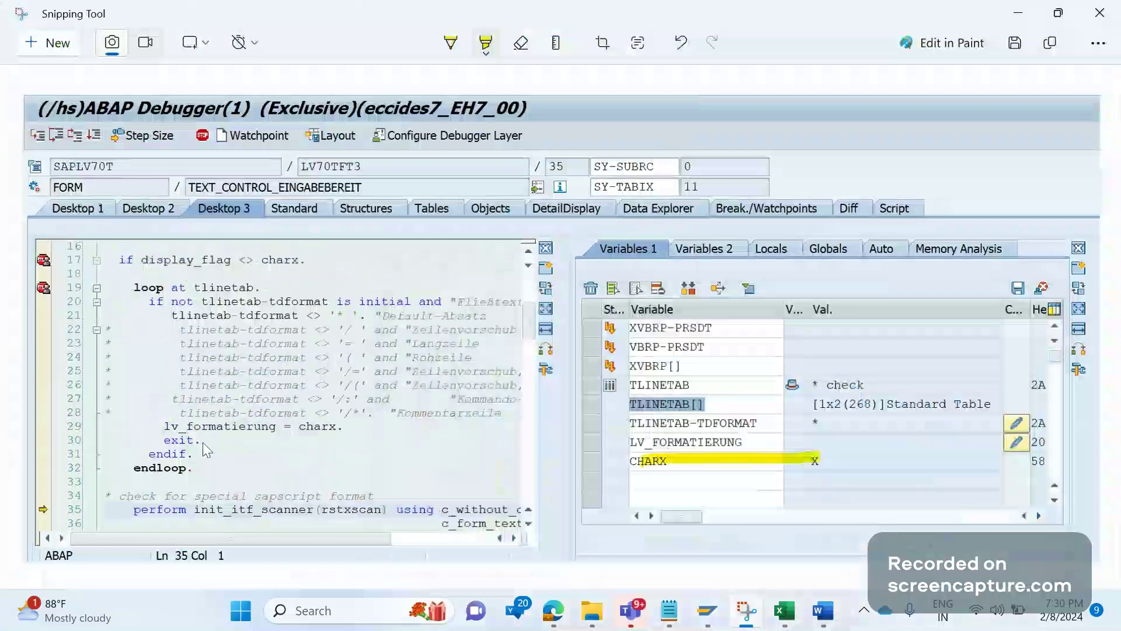
drag(166, 427, 337, 426)
drag(194, 288, 266, 289)
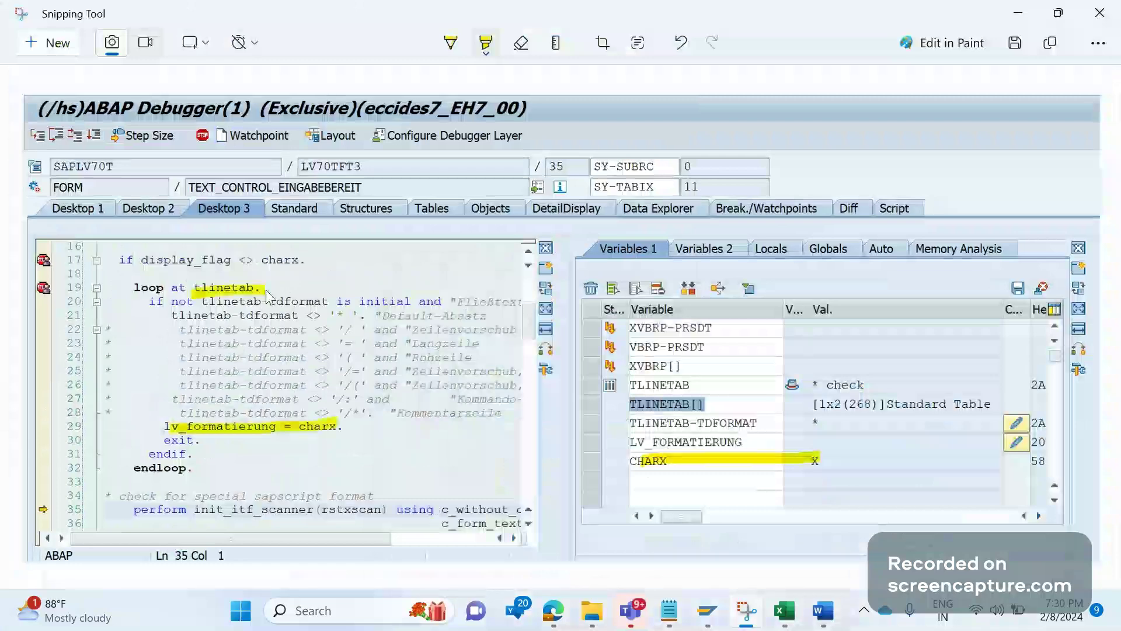
- Paste the highlighted debugger screenshot below the "Format should be always '*'" note in Word
key(alt+Tab)
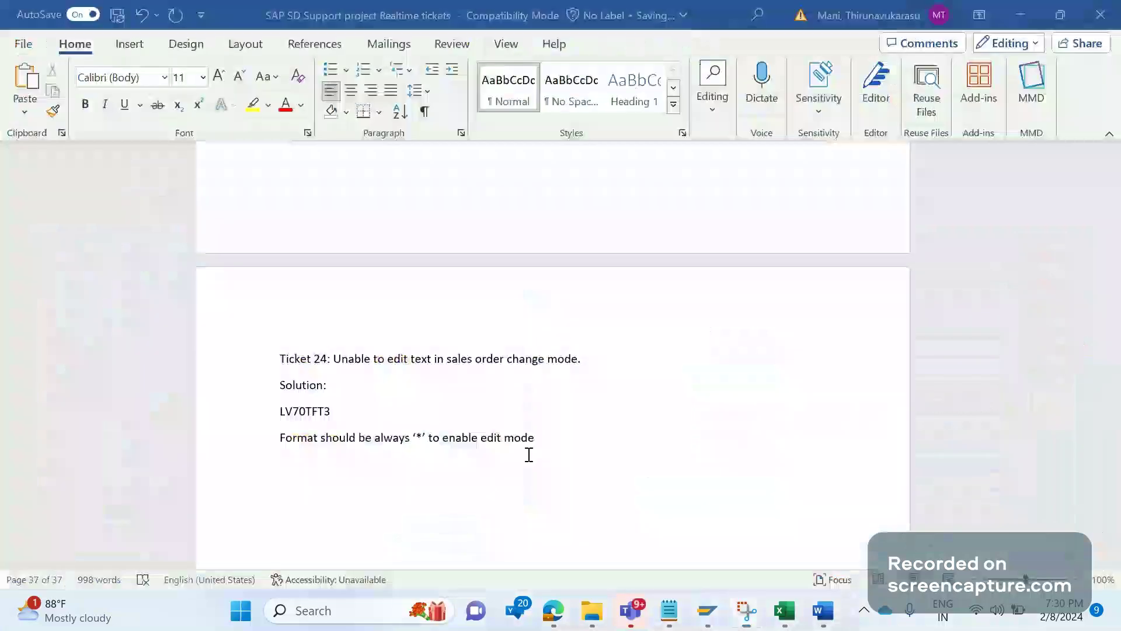
key(ctrl+v)
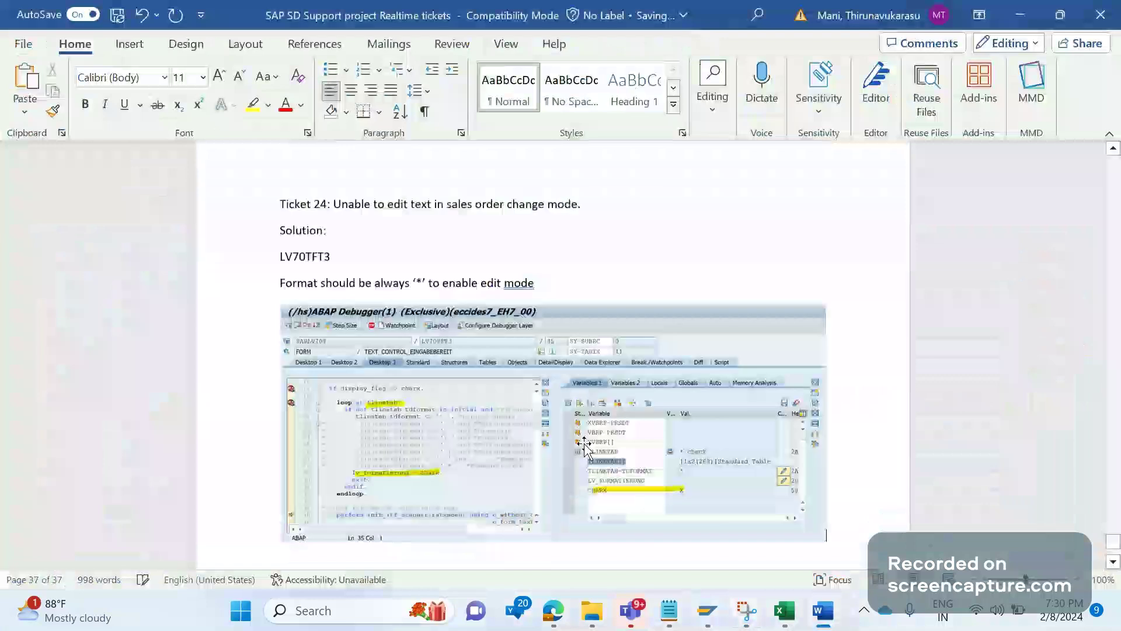
click(545, 286)
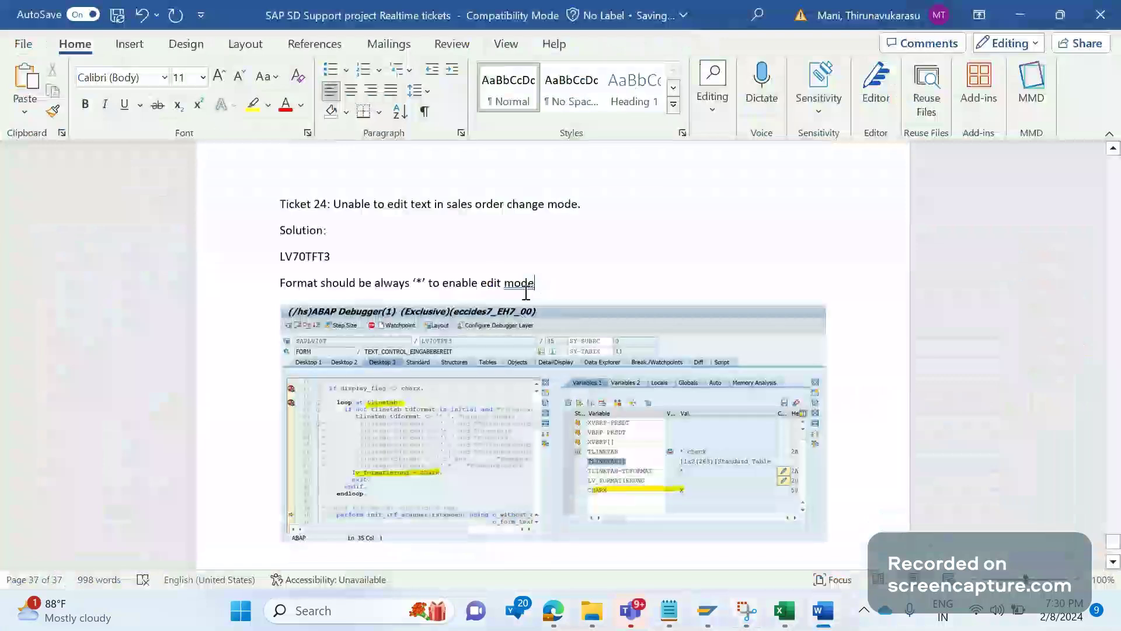
double_click(526, 291)
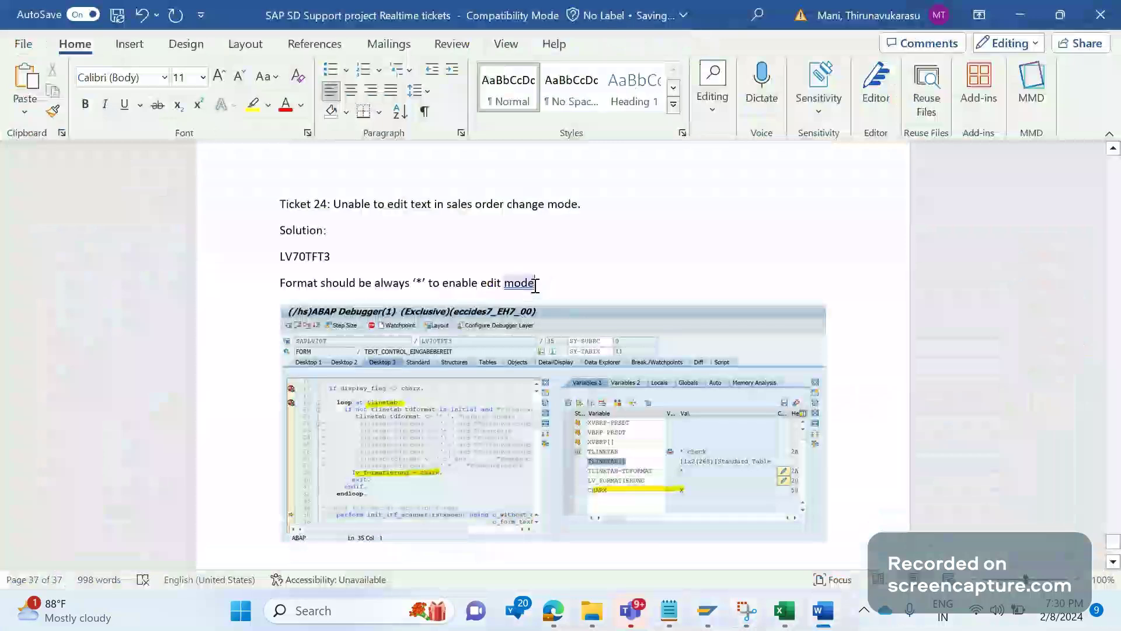
click(535, 285)
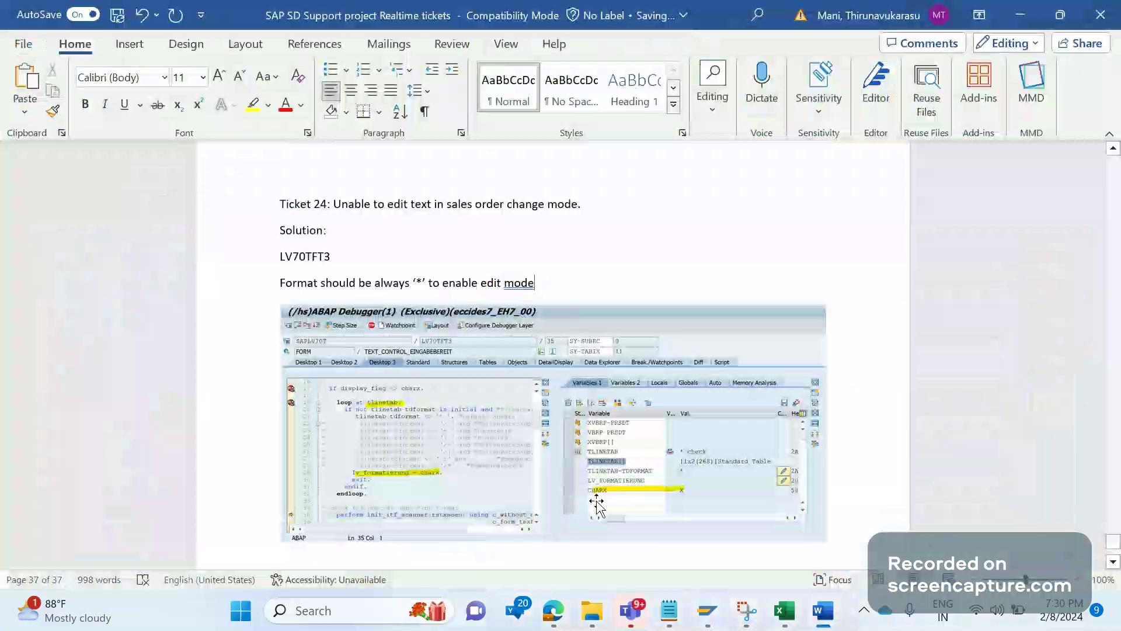